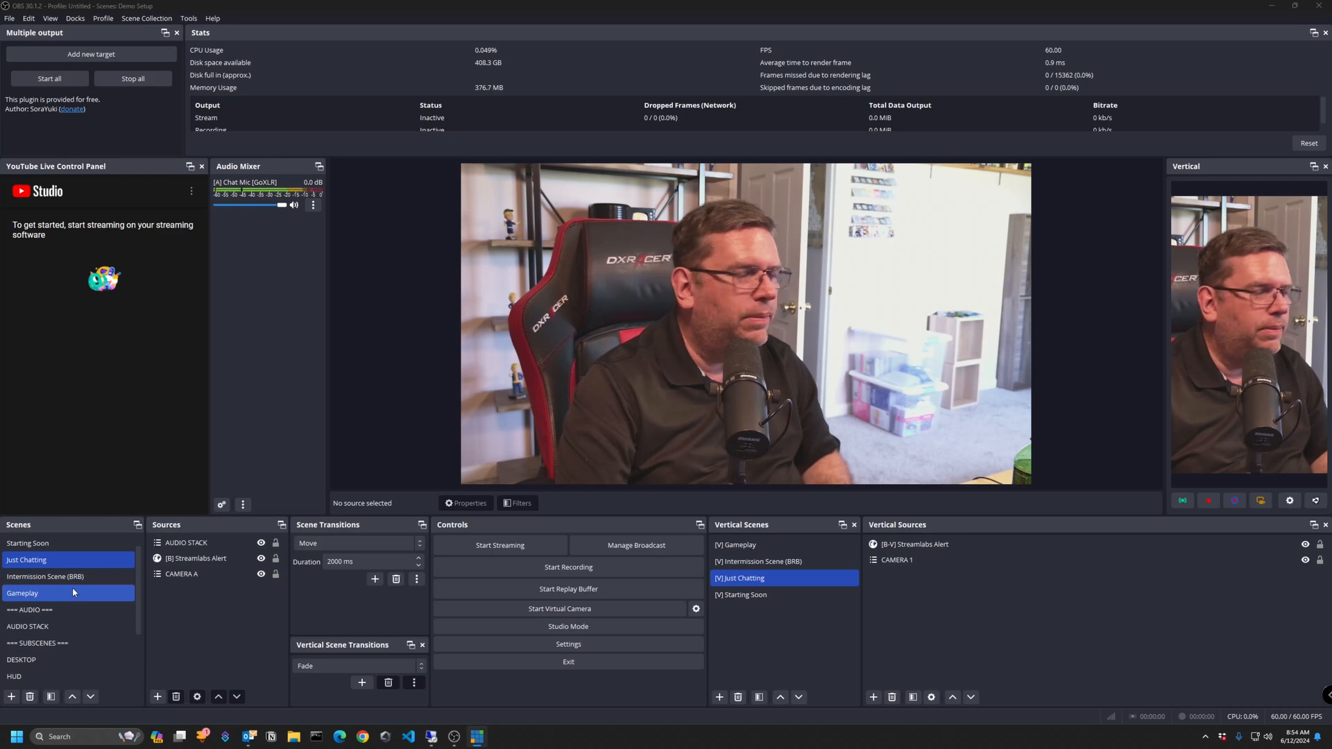
Step: Switch between the Gameplay and Just Chatting scenes to preview the transition, checking the CAMERA A source in Just Chatting
{"action": "scroll", "coordinate": [68, 594], "scroll_direction": "up", "scroll_amount": 1}
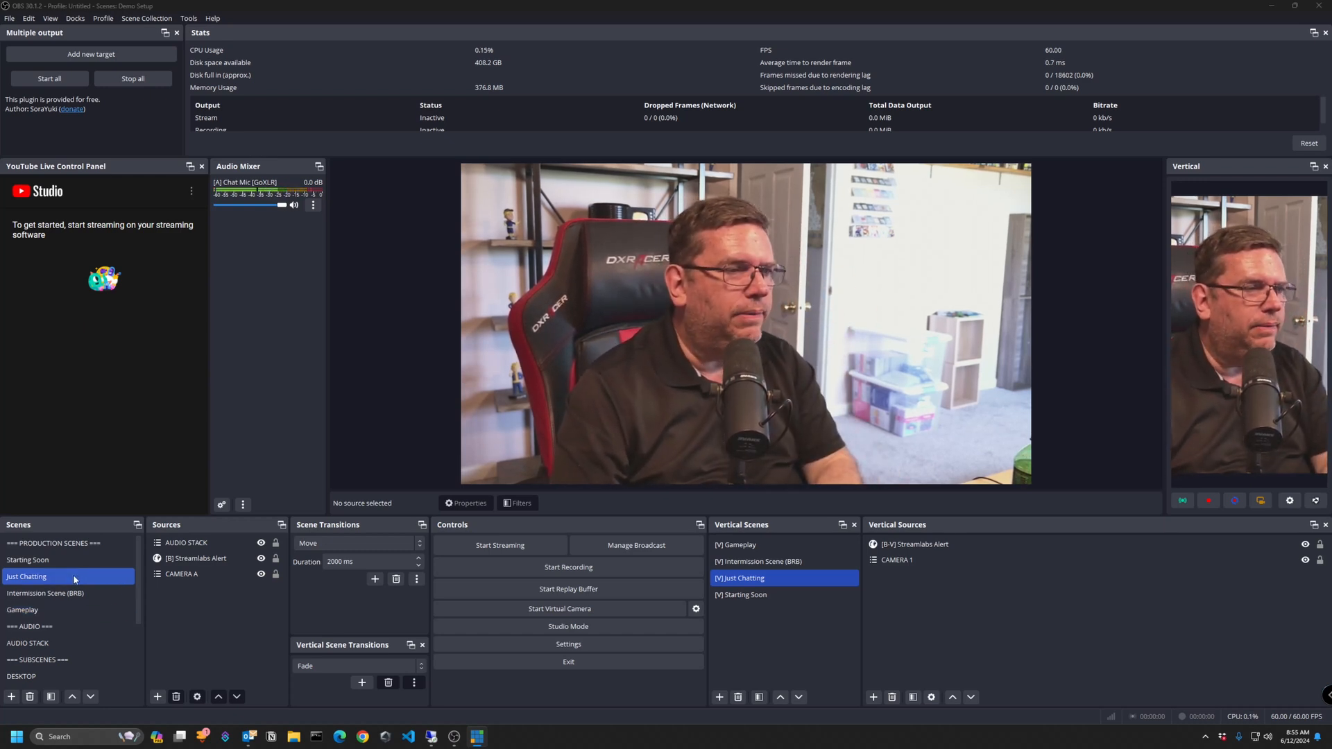
{"action": "left_click", "coordinate": [68, 612]}
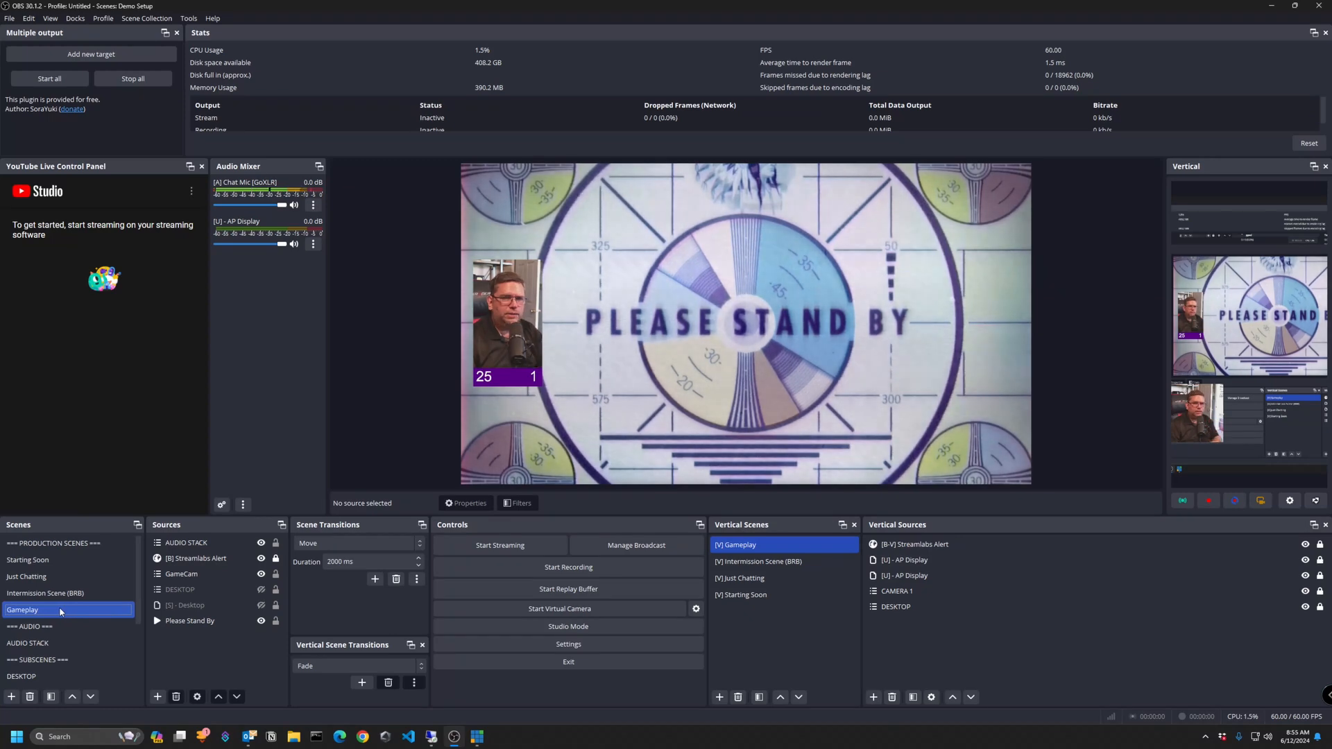
{"action": "left_click", "coordinate": [59, 578]}
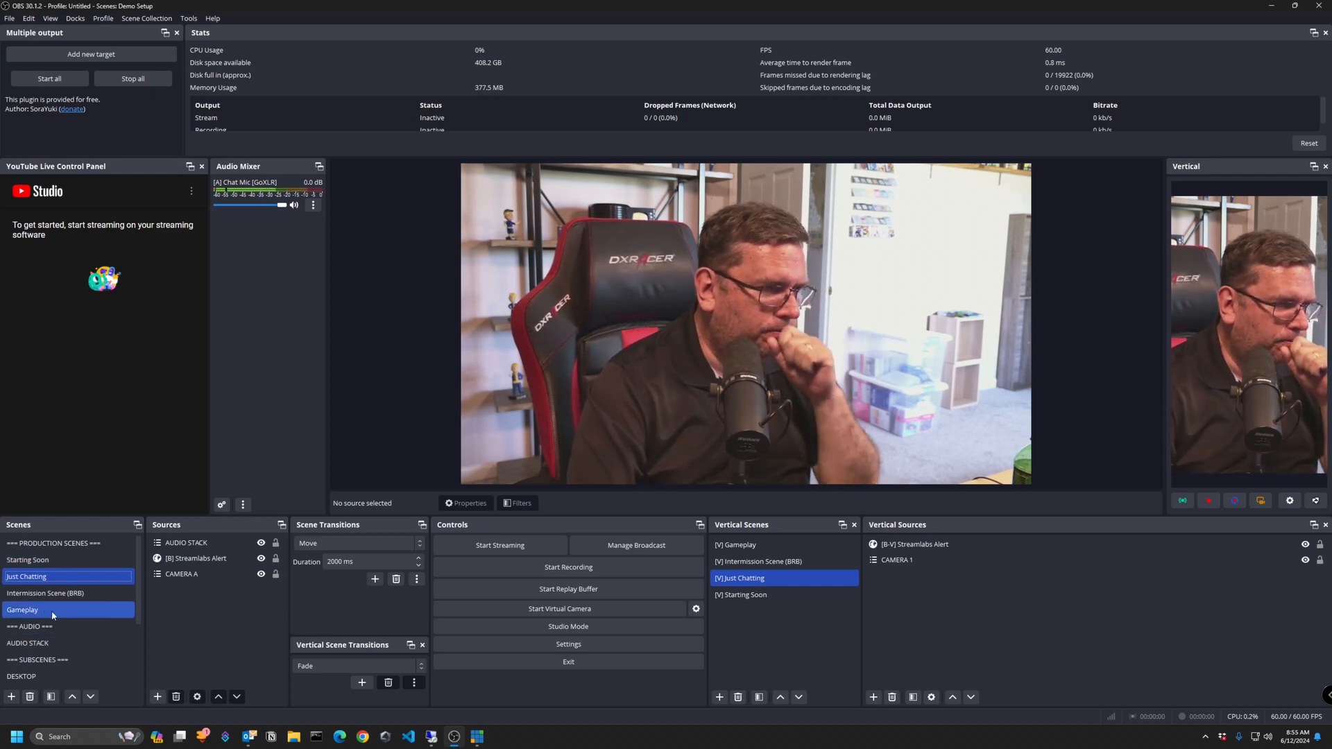
{"action": "left_click", "coordinate": [174, 576]}
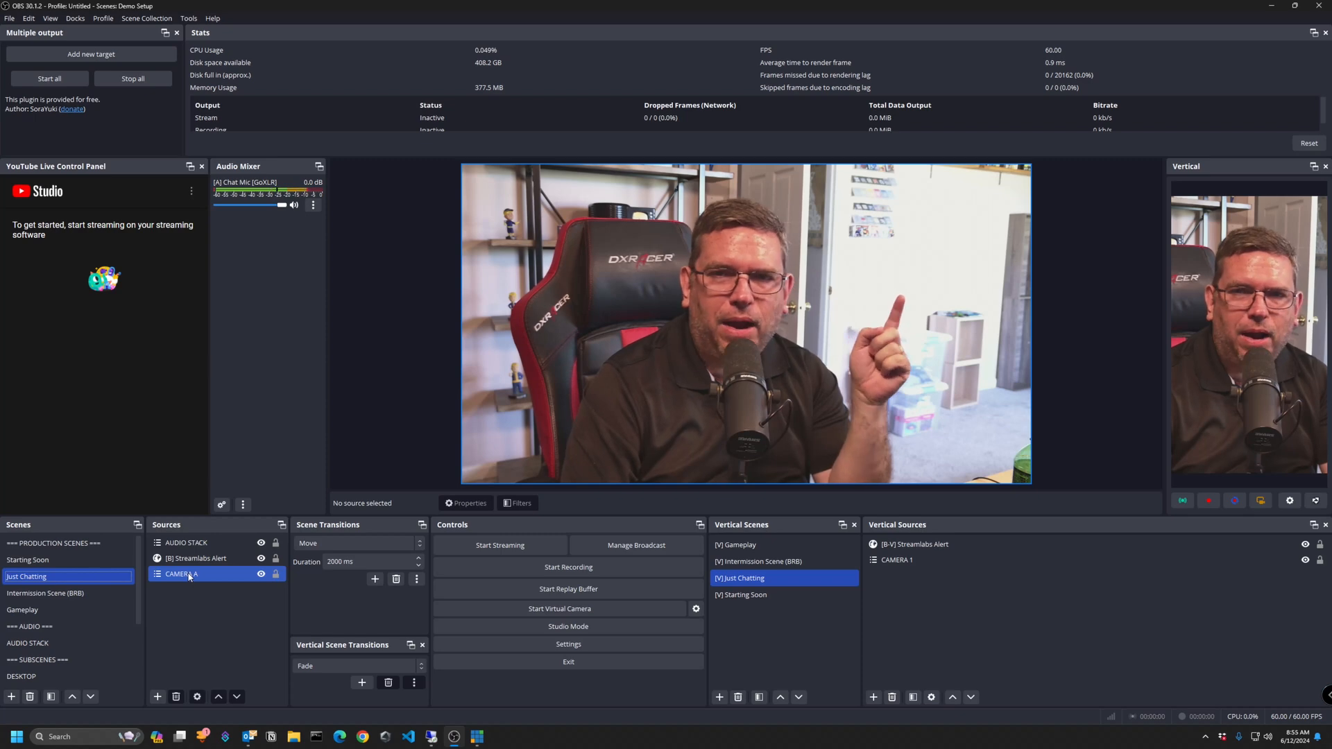
{"action": "left_click", "coordinate": [38, 610]}
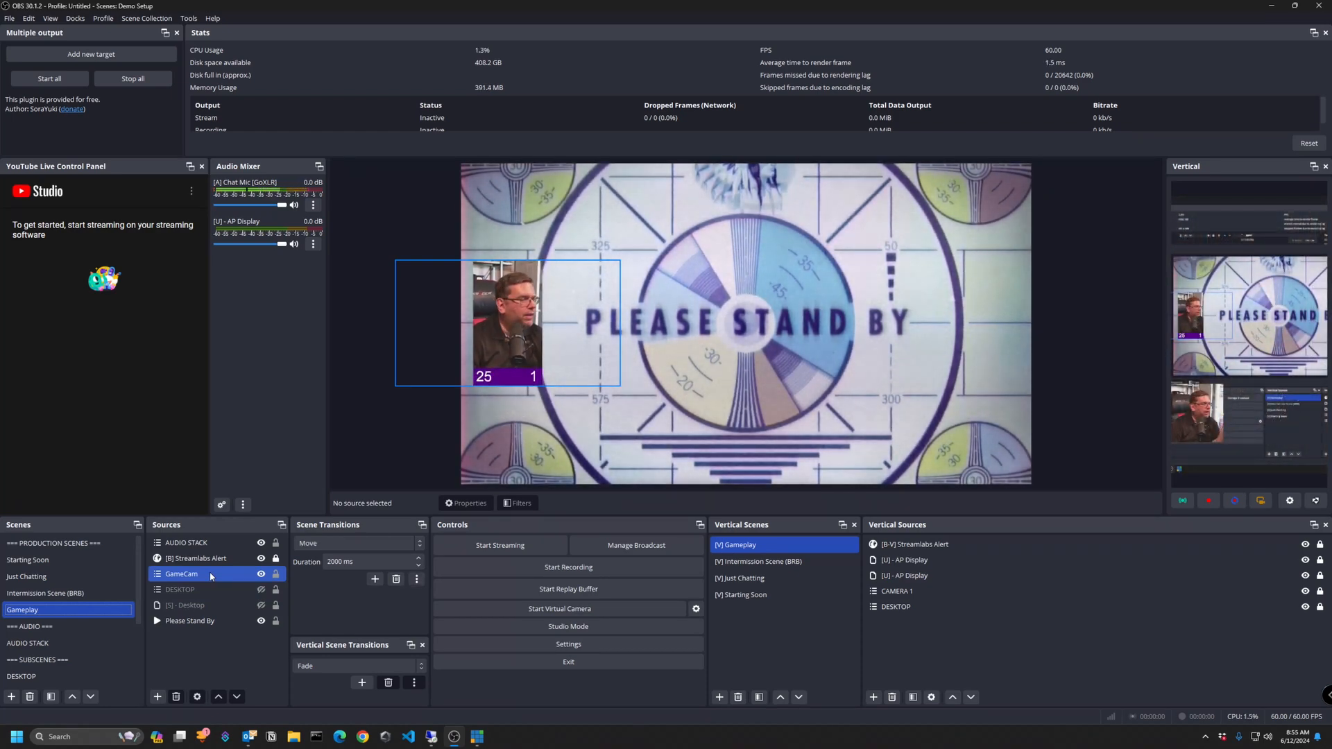
Step: Open the effect filters of the GameCam subscene and place the filters window over the preview
{"action": "scroll", "coordinate": [101, 659], "scroll_direction": "down", "scroll_amount": 2}
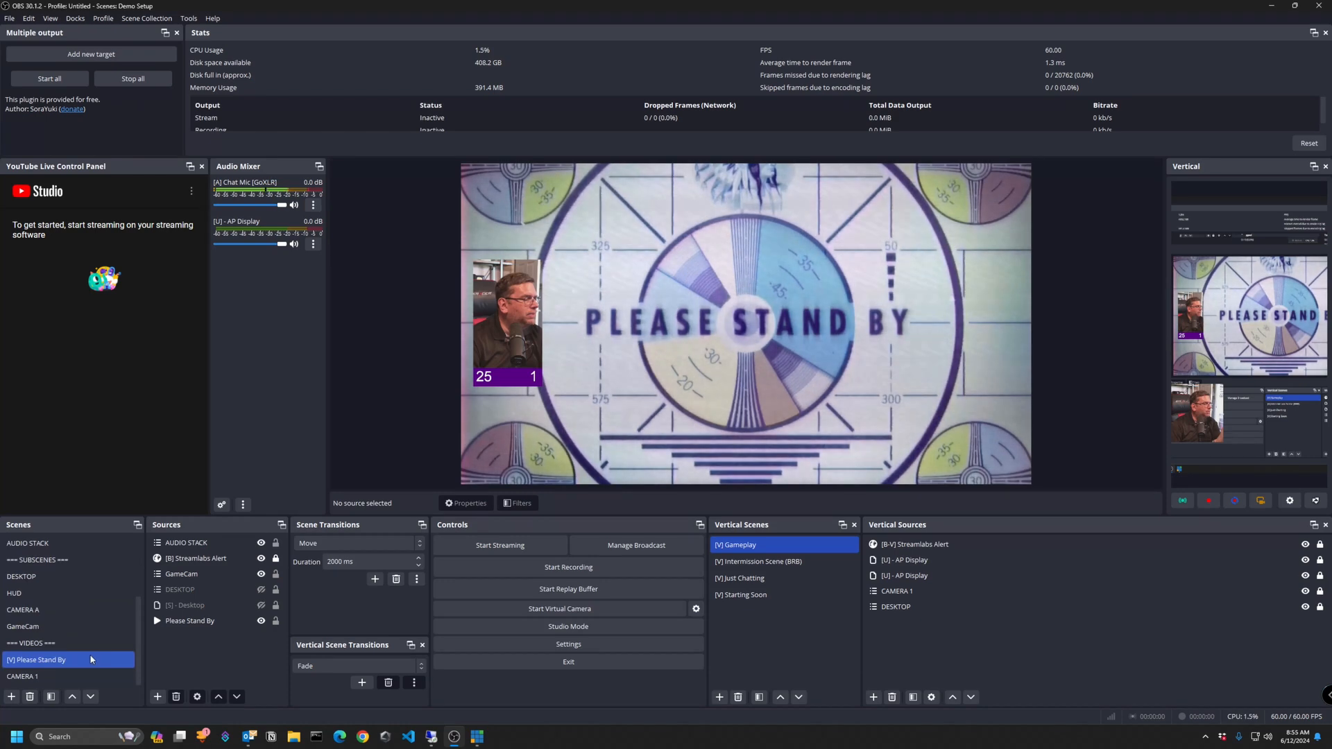
{"action": "left_click", "coordinate": [44, 625]}
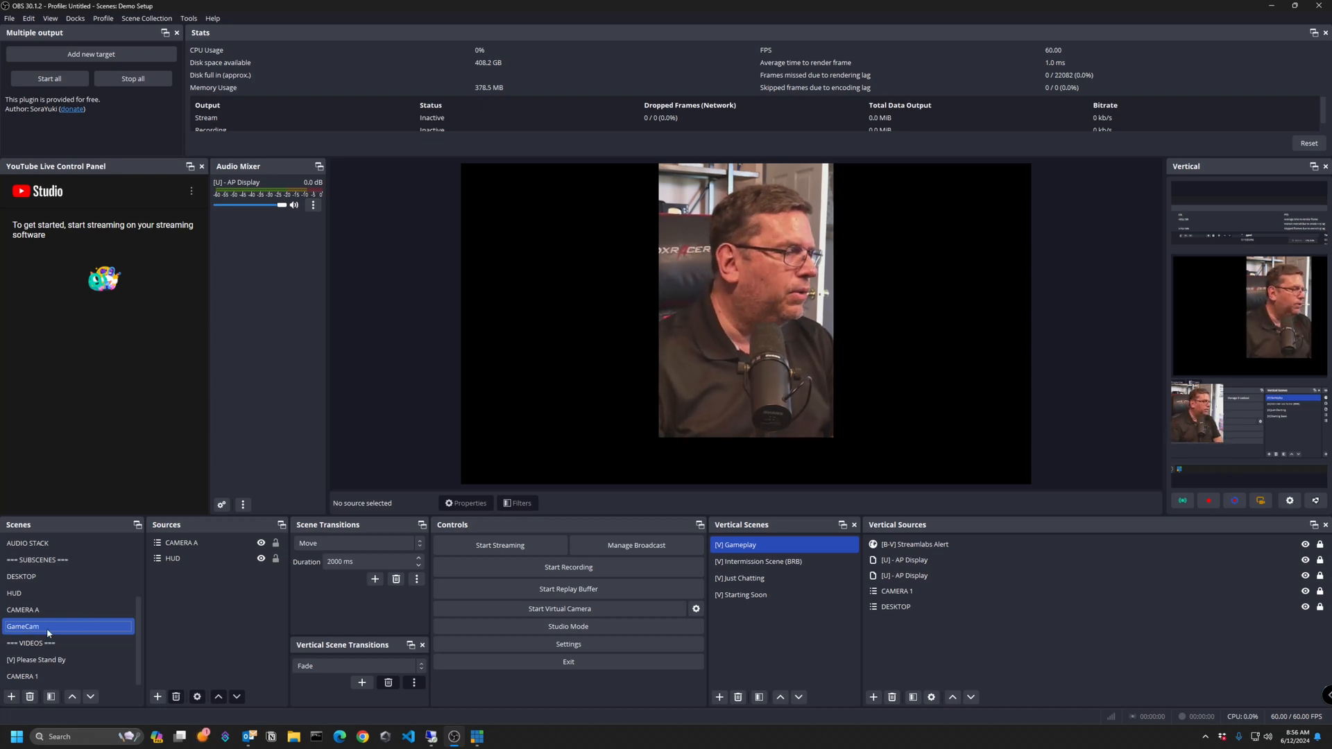
{"action": "right_click", "coordinate": [41, 629]}
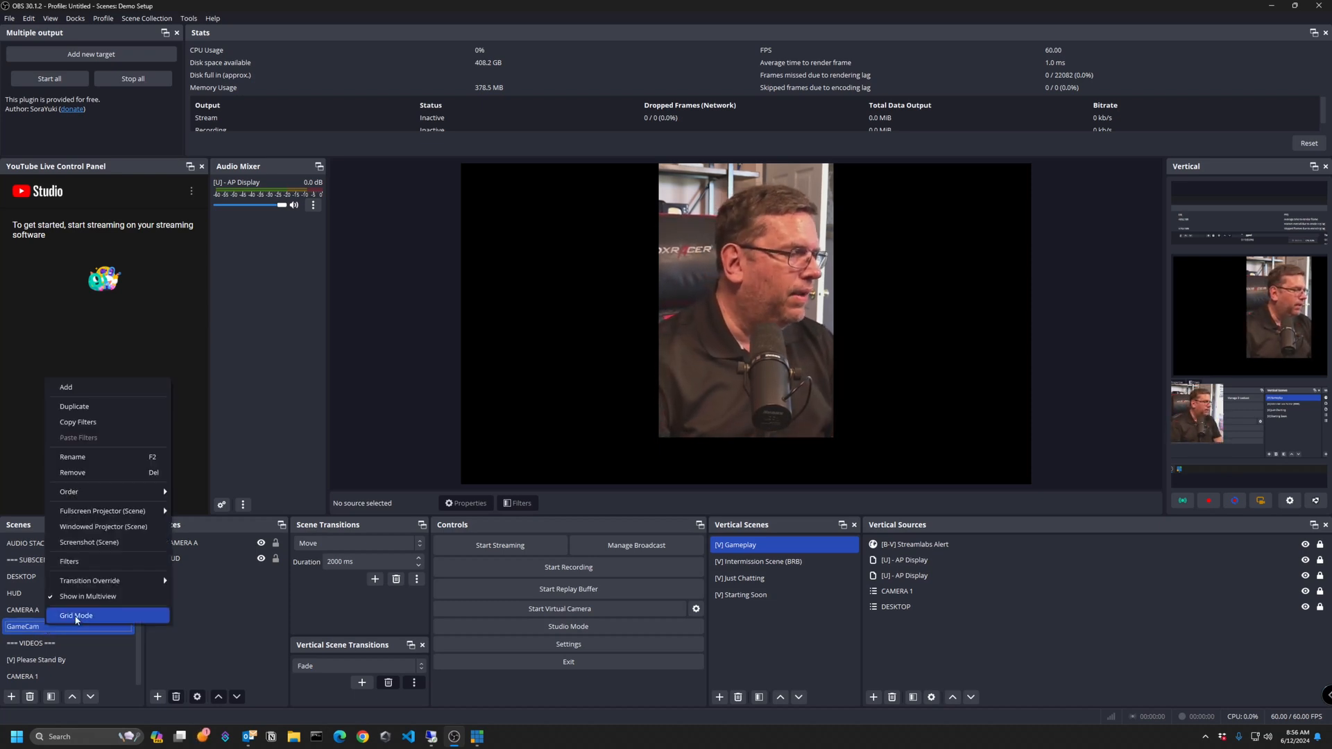
{"action": "left_click", "coordinate": [97, 567]}
{"action": "left_click_drag", "start_coordinate": [651, 169], "coordinate": [732, 211]}
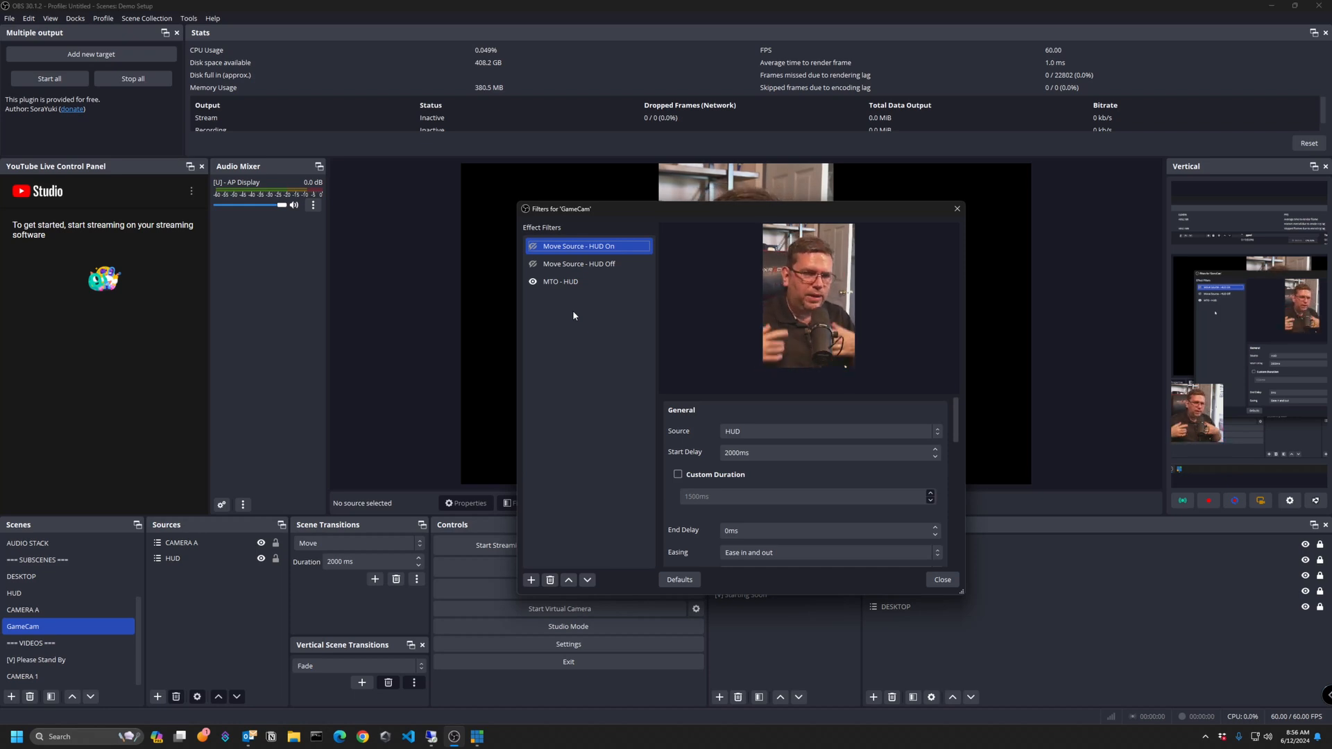
Step: Review the MTO - HUD filter's source, matched-item settings and the move filters assigned to Start Move Filter From and To
{"action": "left_click", "coordinate": [613, 284]}
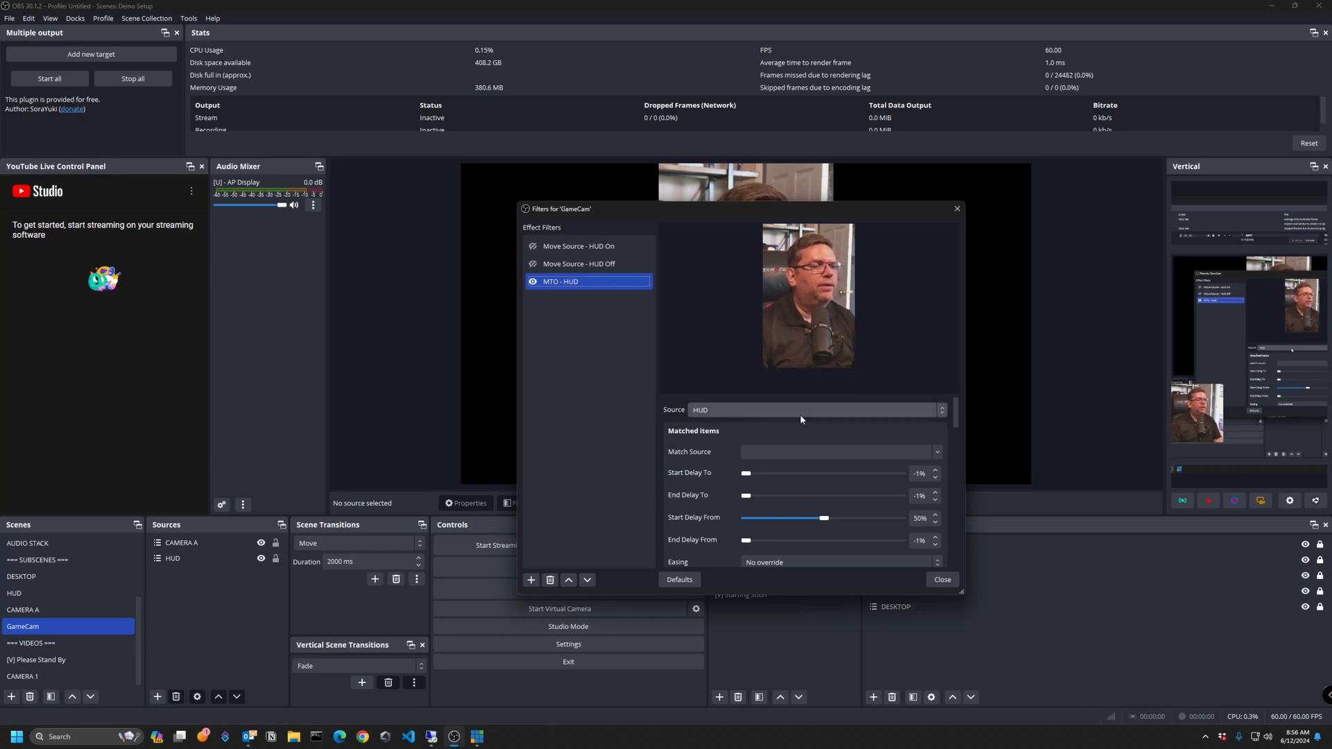
{"action": "scroll", "coordinate": [960, 421], "scroll_direction": "down", "scroll_amount": 4}
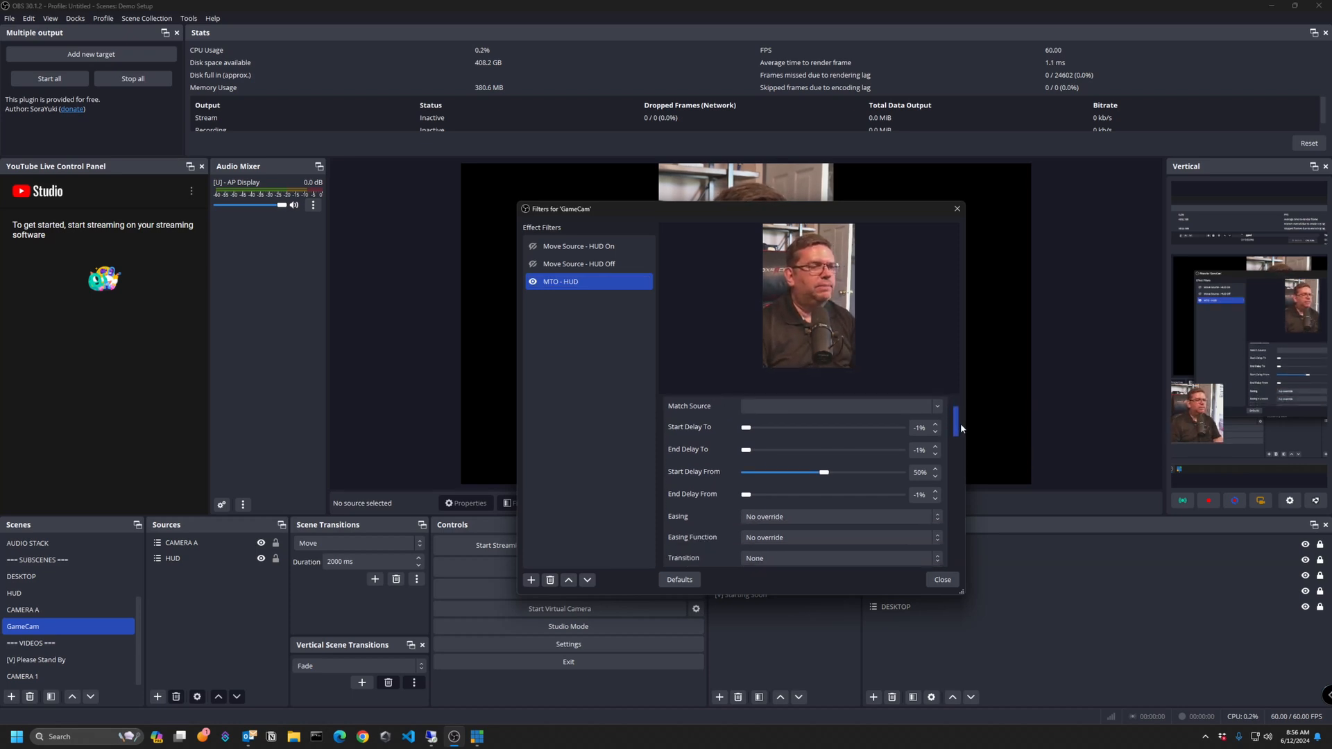
{"action": "scroll", "coordinate": [967, 423], "scroll_direction": "up", "scroll_amount": 4}
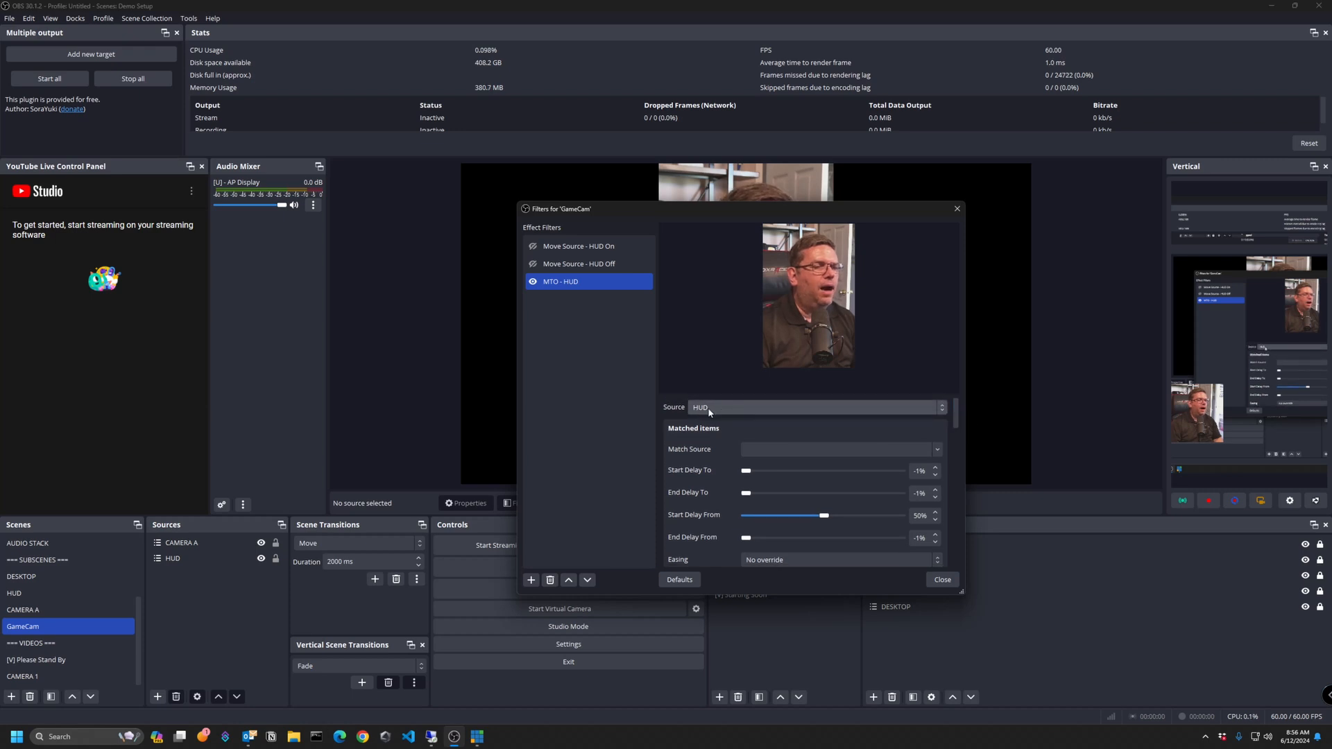
{"action": "left_click_drag", "start_coordinate": [959, 414], "coordinate": [1019, 452]}
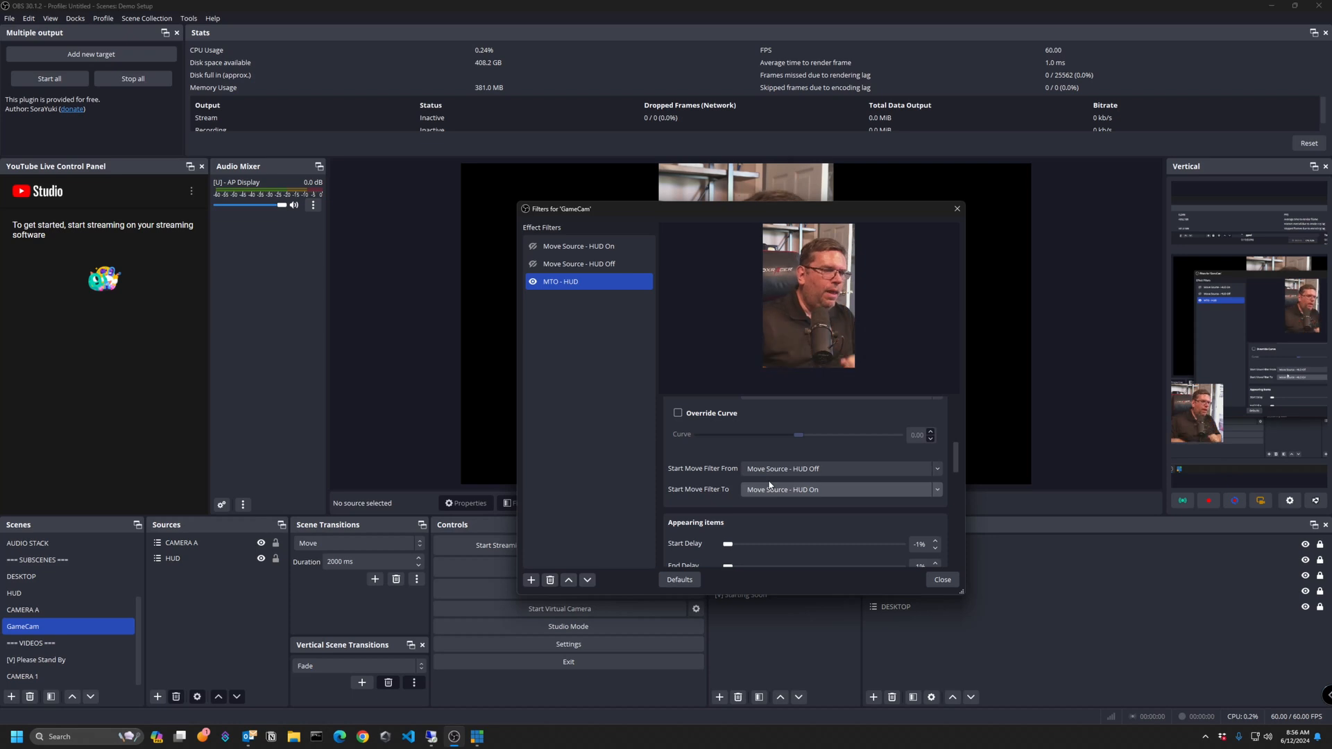
{"action": "mouse_move", "coordinate": [957, 465]}
{"action": "left_mouse_down"}
{"action": "mouse_move", "coordinate": [961, 408]}
{"action": "mouse_move", "coordinate": [961, 459]}
{"action": "left_mouse_up"}
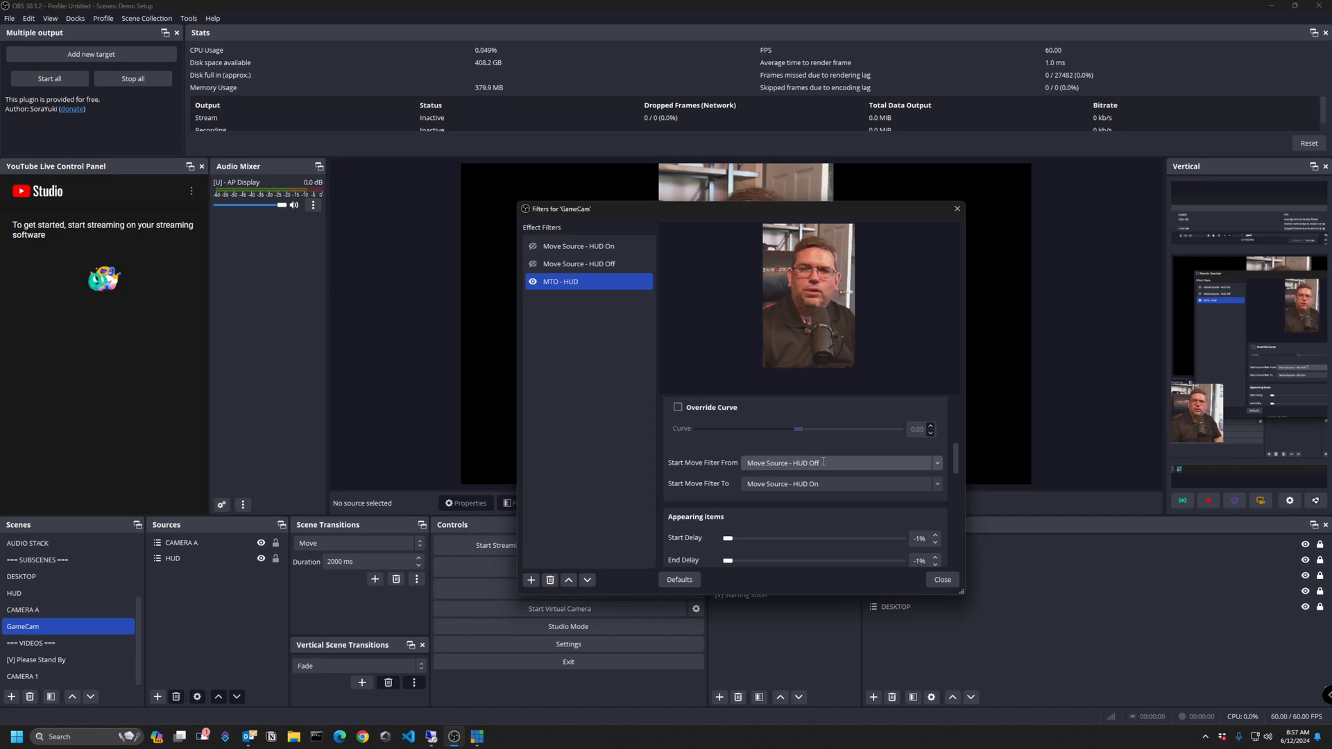
Step: Review the Move Source - HUD On filter from its start delay to its triggers, and open the Move Source - HUD Off filter
{"action": "left_click", "coordinate": [586, 246]}
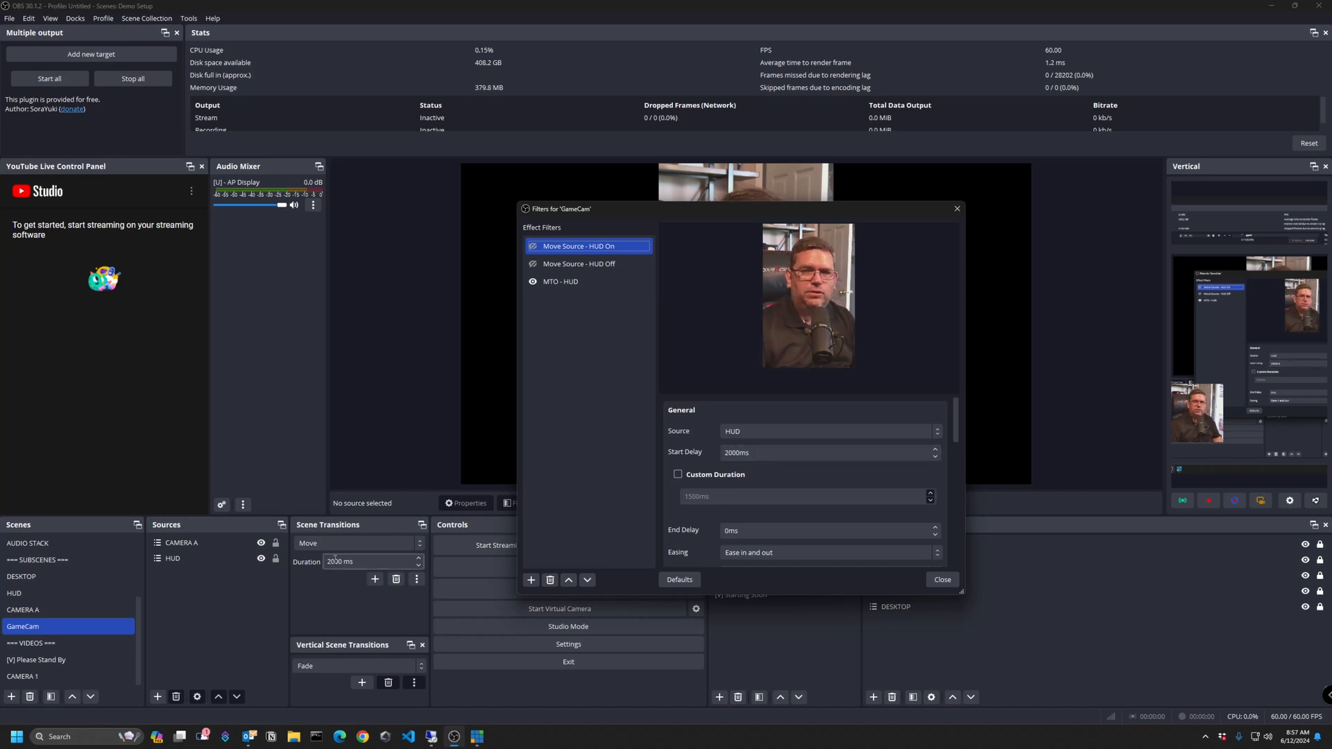
{"action": "scroll", "coordinate": [961, 428], "scroll_direction": "down", "scroll_amount": 1}
{"action": "left_click_drag", "start_coordinate": [960, 428], "coordinate": [972, 553]}
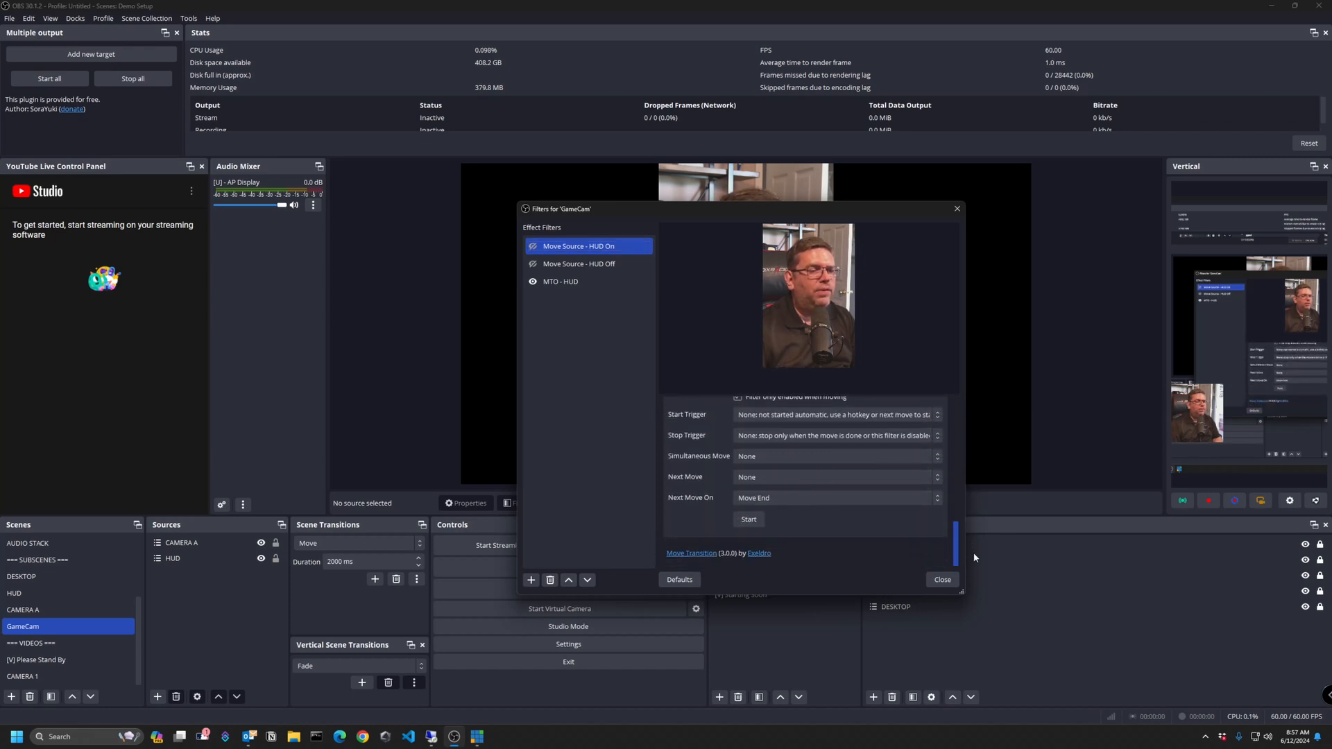
{"action": "left_click", "coordinate": [594, 264], "text": "ctrl"}
{"action": "left_click_drag", "start_coordinate": [602, 267], "coordinate": [627, 299]}
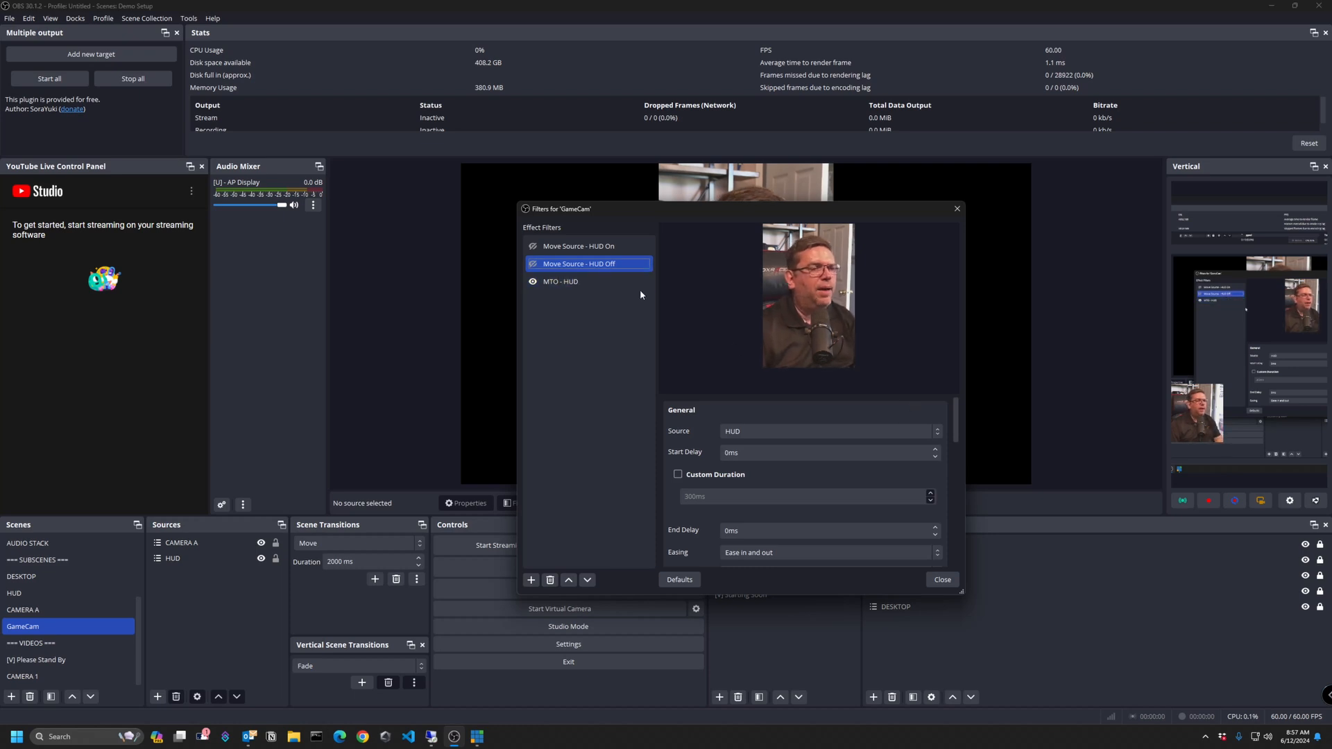
Step: Compare the start delays of the Move Source - HUD On and Move Source - HUD Off filters
{"action": "left_click", "coordinate": [601, 247]}
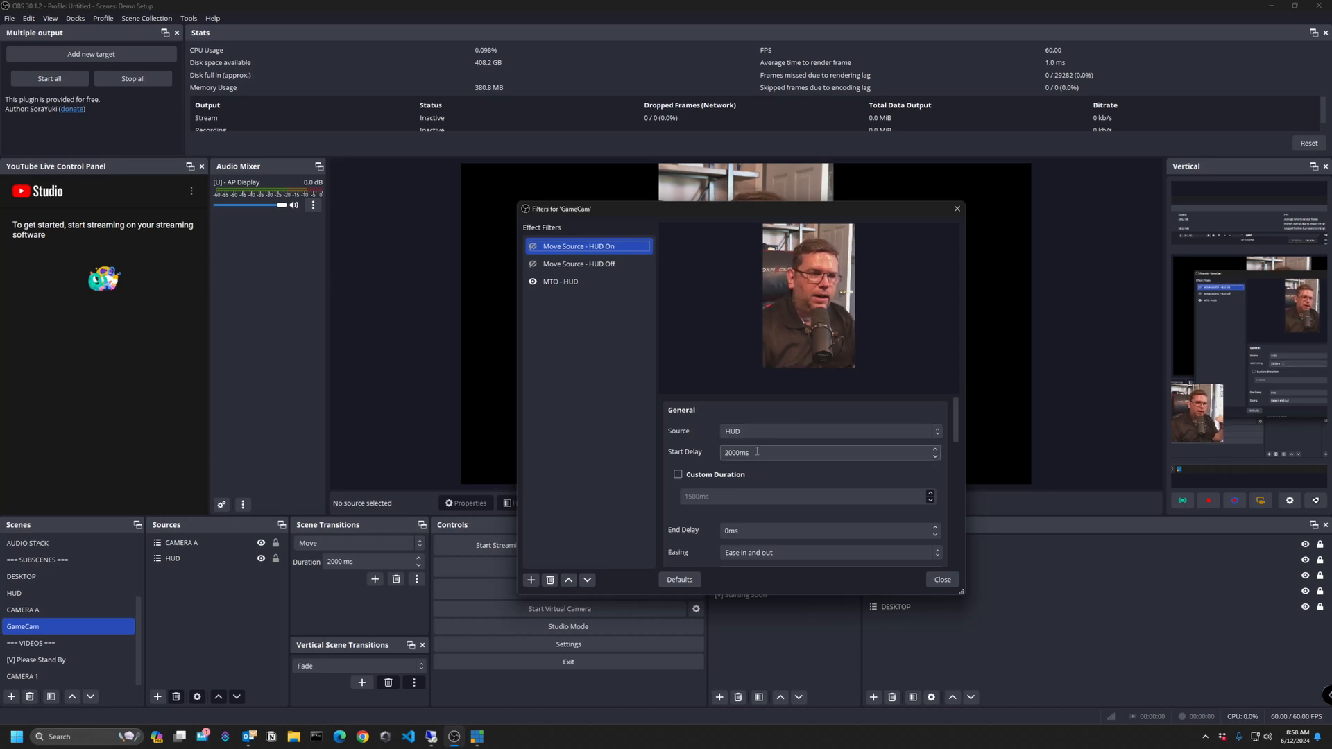
{"action": "left_click_drag", "start_coordinate": [757, 452], "coordinate": [700, 442]}
{"action": "left_click", "coordinate": [590, 263]}
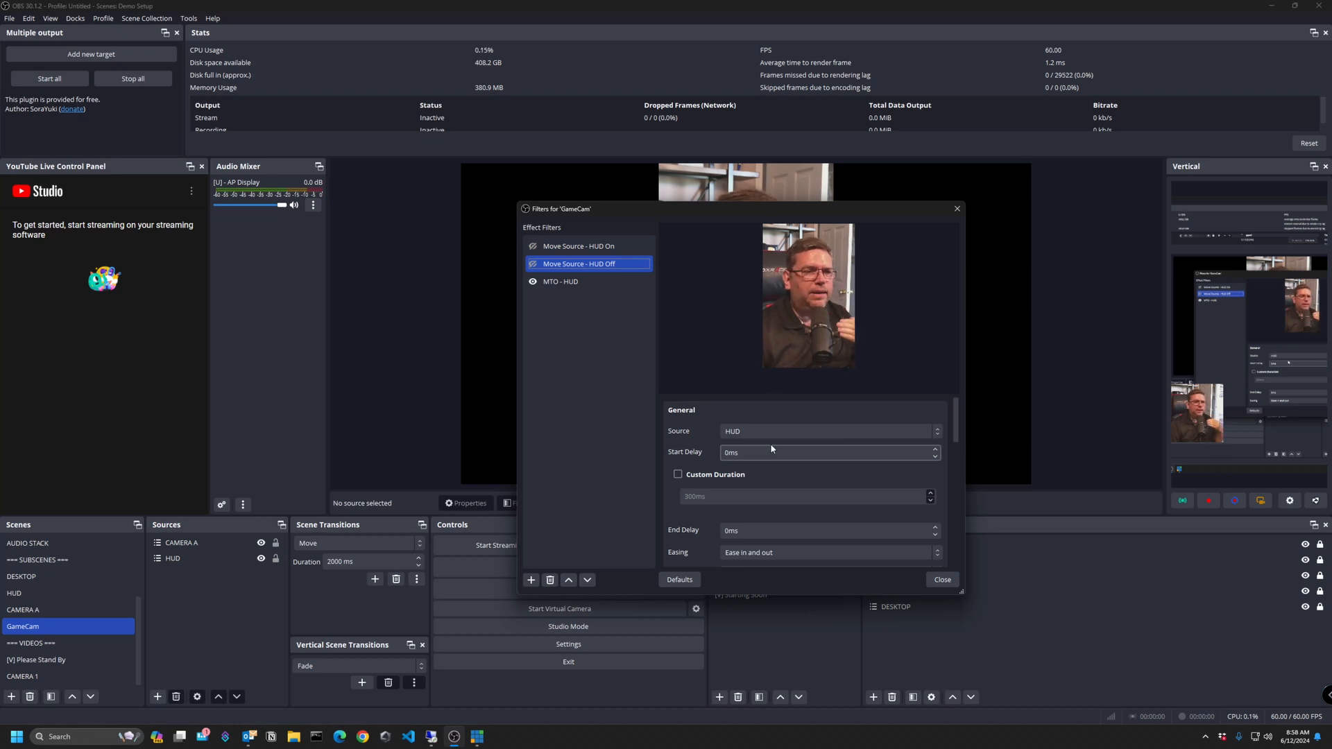
Step: Check the MTO - HUD filter's Start Delay From against the scene transition's duration
{"action": "left_click", "coordinate": [569, 283]}
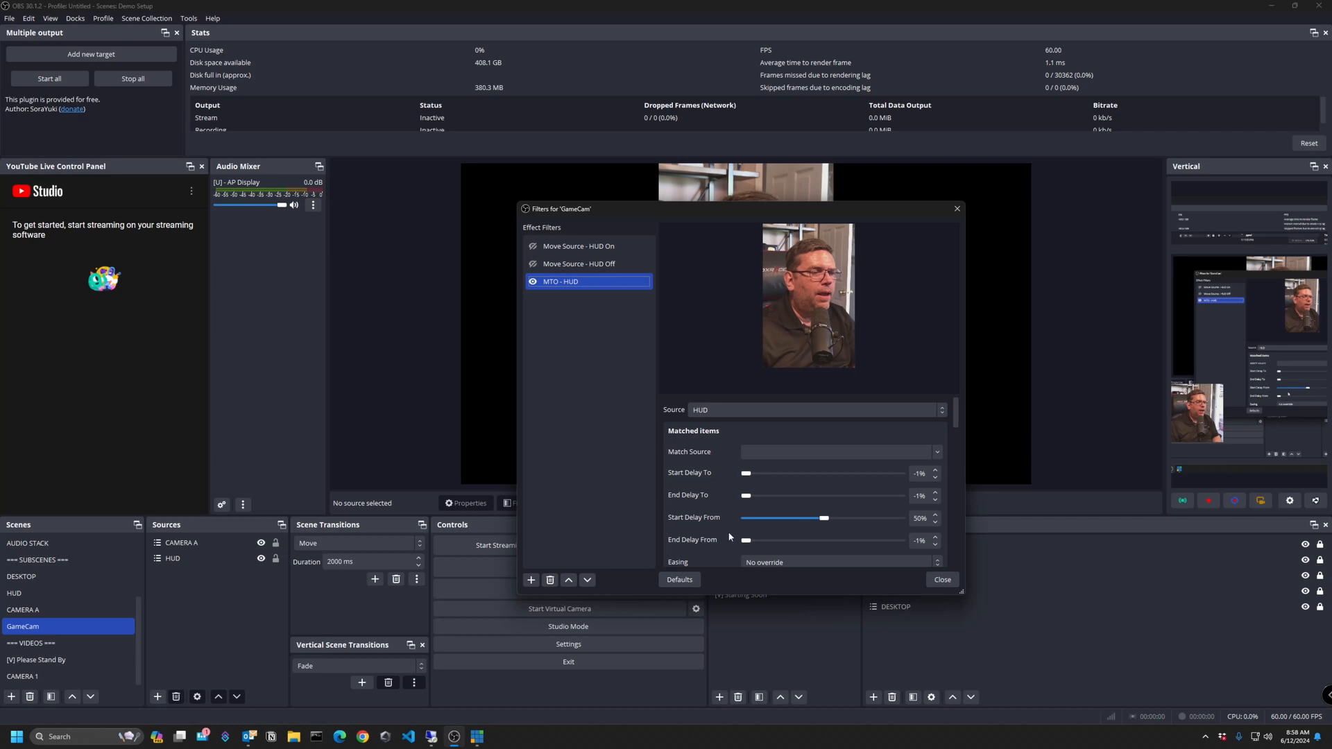
{"action": "double_click", "coordinate": [331, 561]}
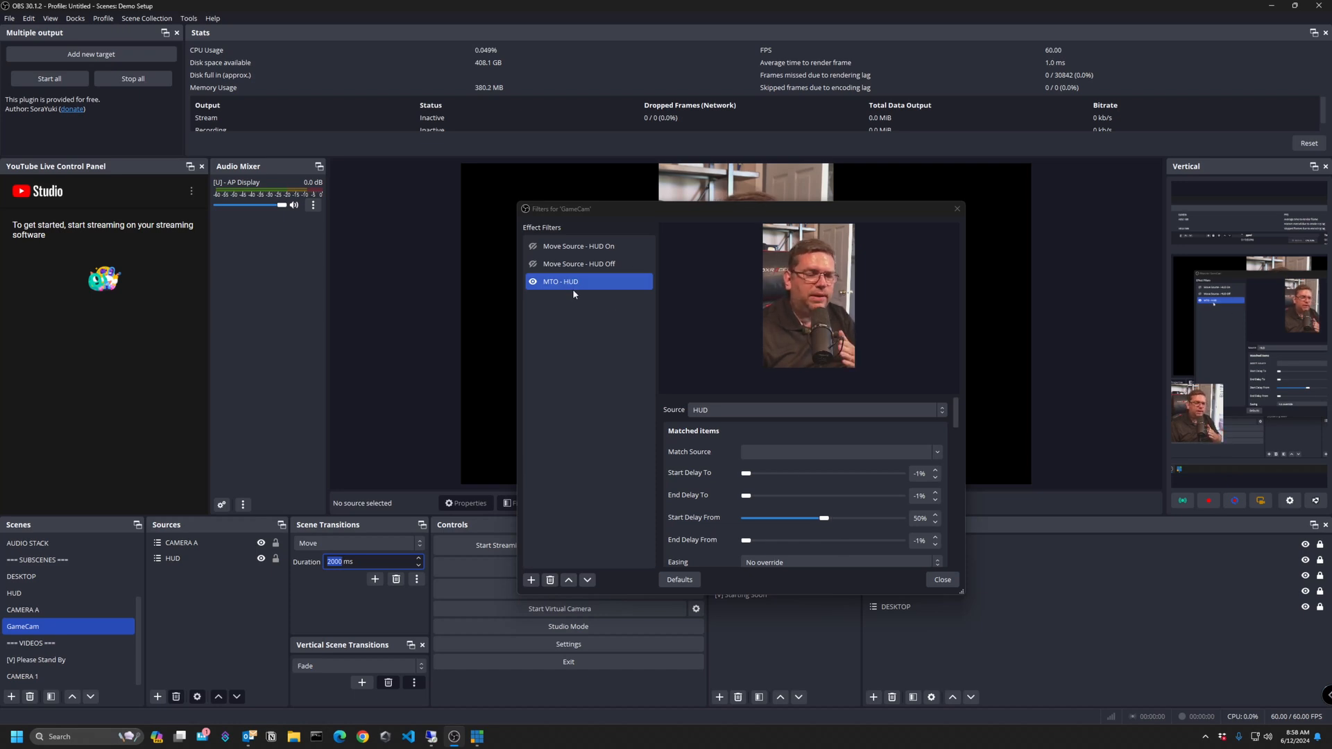
{"action": "left_click", "coordinate": [972, 564]}
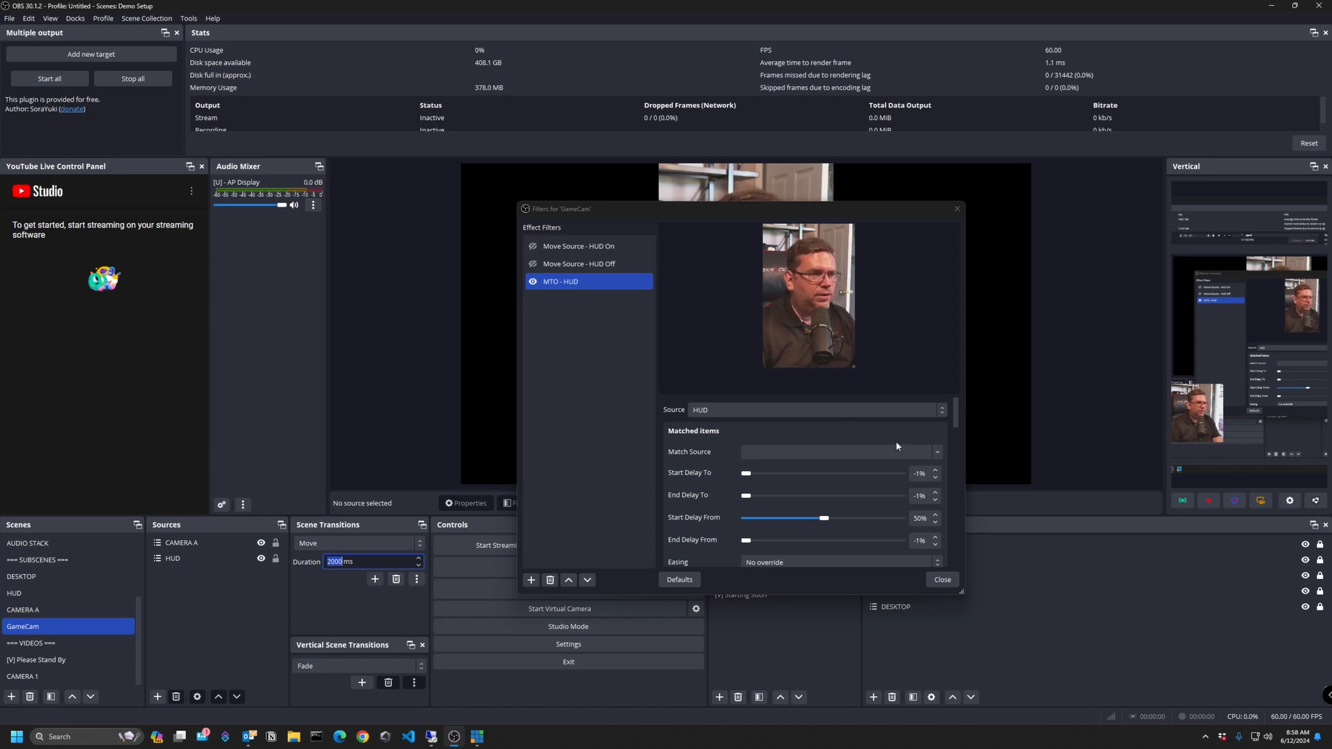
Step: Move the GameCam filters window off the preview and switch between Just Chatting and Gameplay to watch the HUD animate
{"action": "left_click_drag", "start_coordinate": [839, 207], "coordinate": [1177, 200]}
{"action": "scroll", "coordinate": [47, 581], "scroll_direction": "up", "scroll_amount": 2}
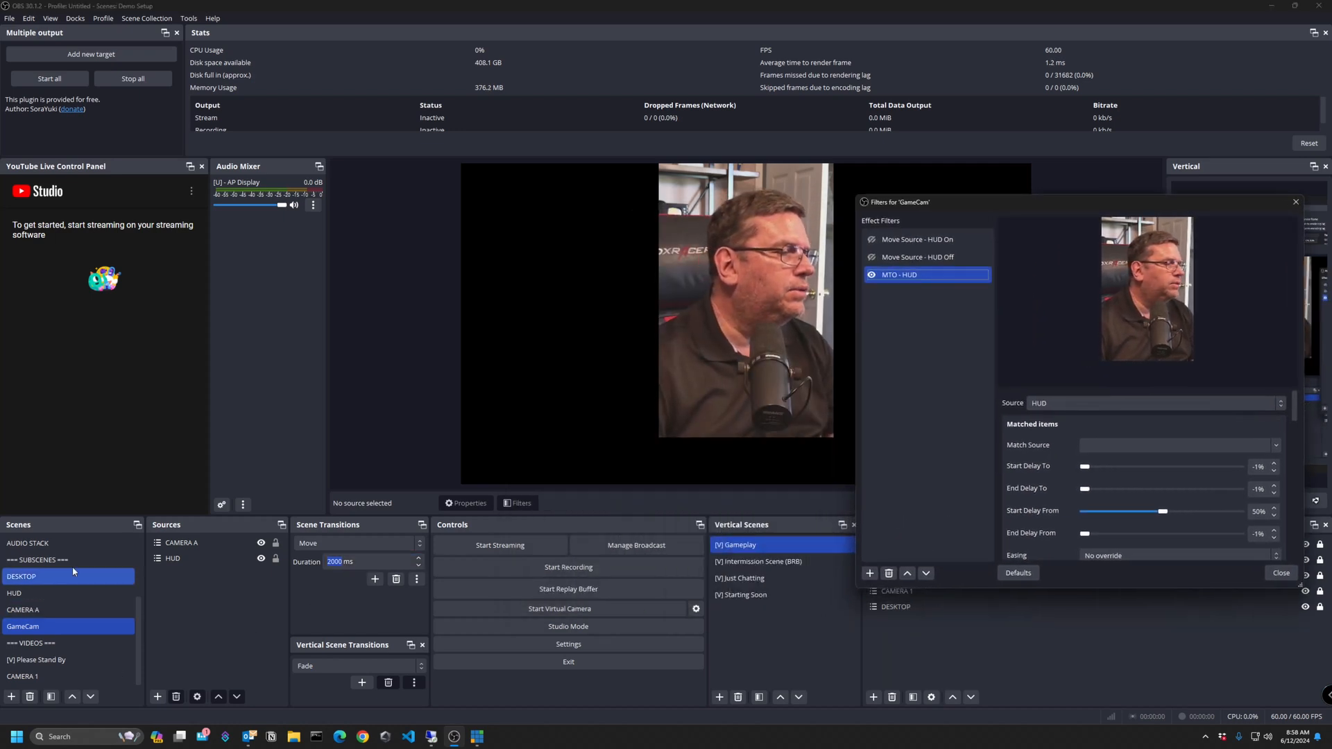
{"action": "left_click", "coordinate": [47, 576]}
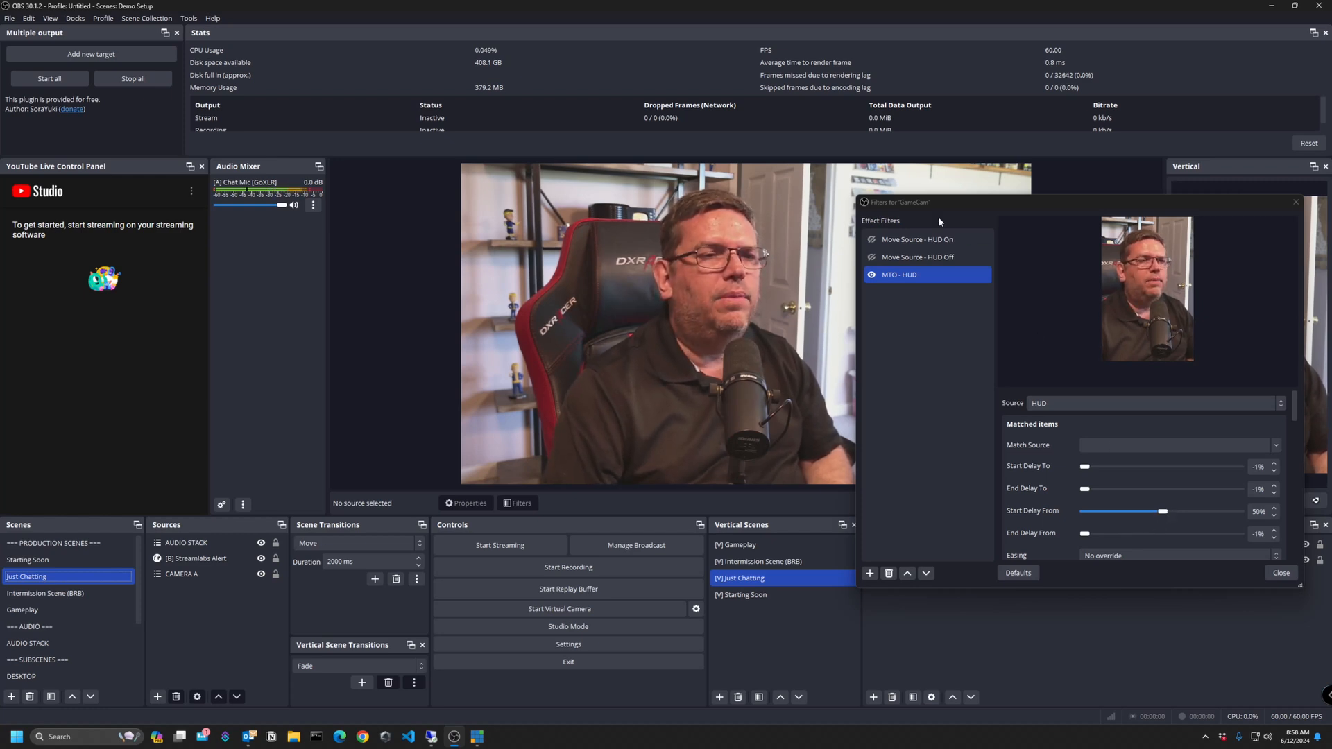
{"action": "left_click", "coordinate": [47, 611]}
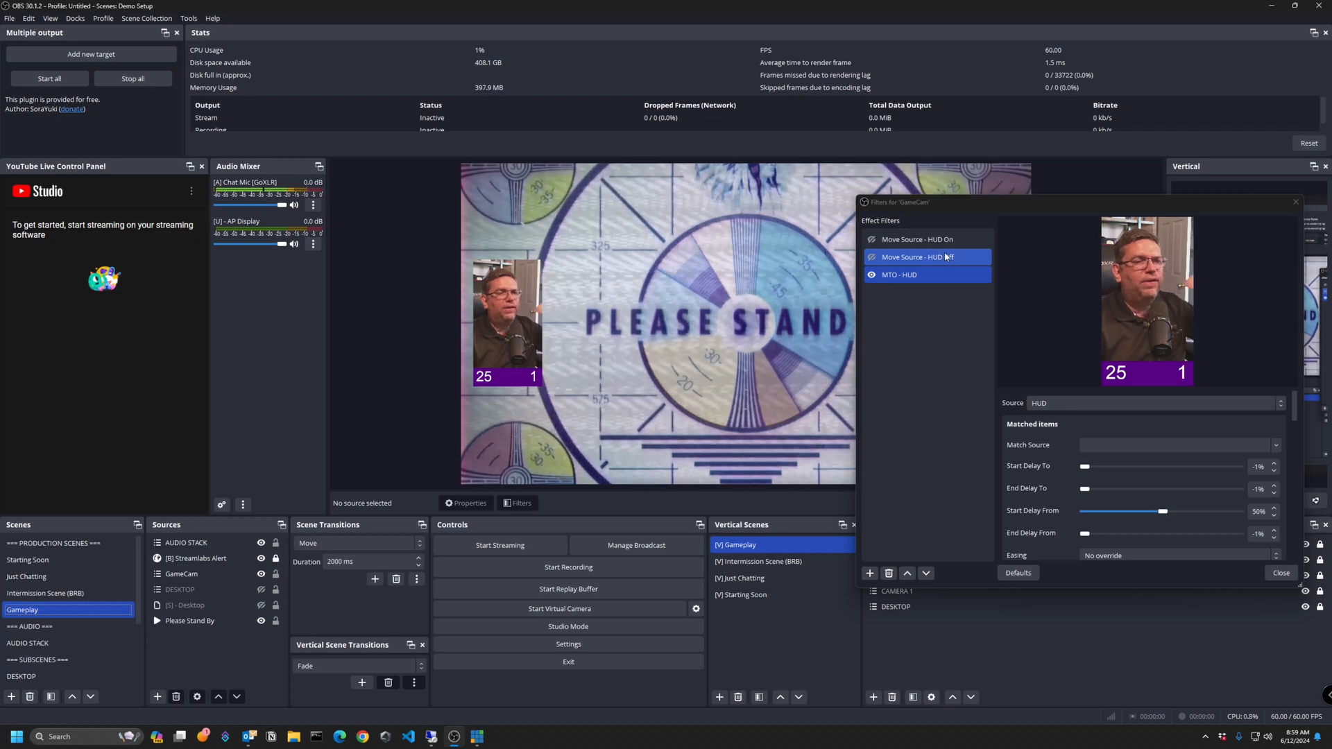
{"action": "left_click", "coordinate": [59, 578]}
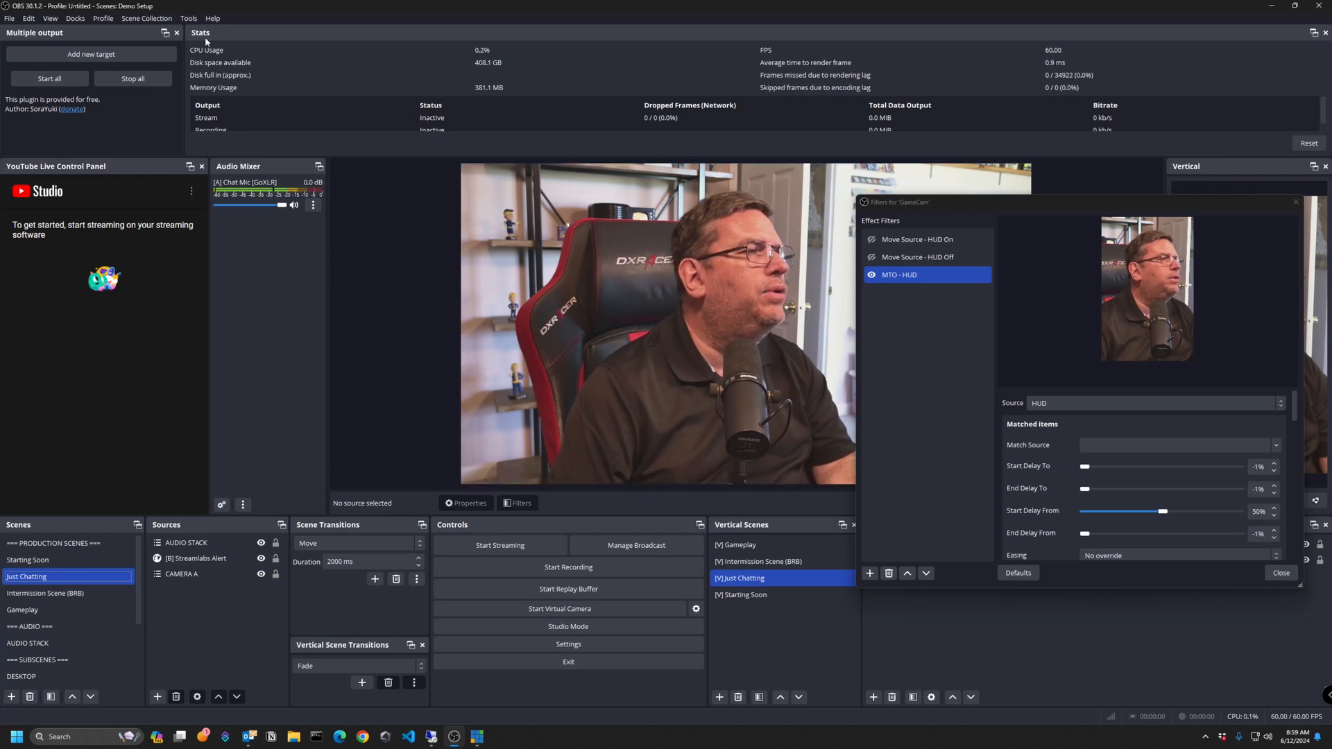
Step: Open the Transition Table and move its window away from the GameCam filters
{"action": "left_click", "coordinate": [188, 18]}
{"action": "left_click", "coordinate": [217, 161]}
{"action": "left_click_drag", "start_coordinate": [688, 247], "coordinate": [432, 177]}
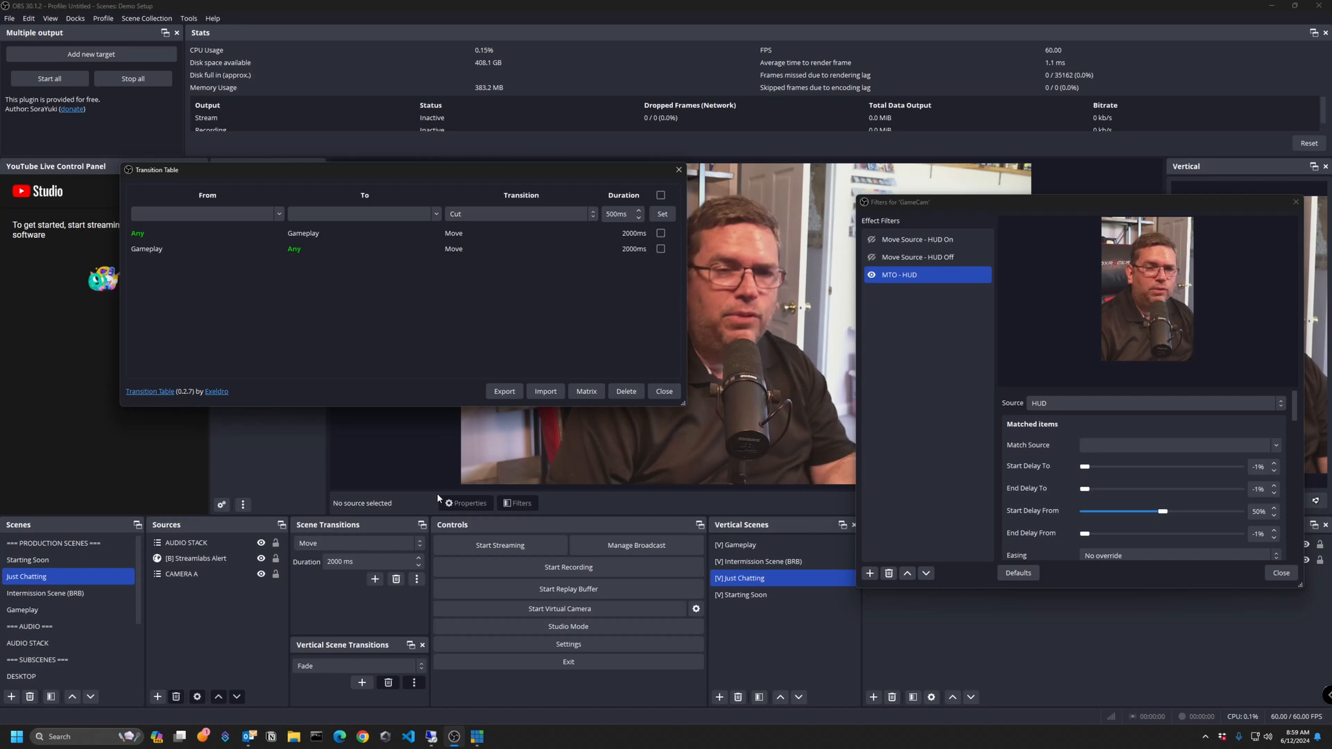
Step: Compare the scene transition's duration with the transition table's entries for moving to and from Gameplay
{"action": "left_click", "coordinate": [259, 574]}
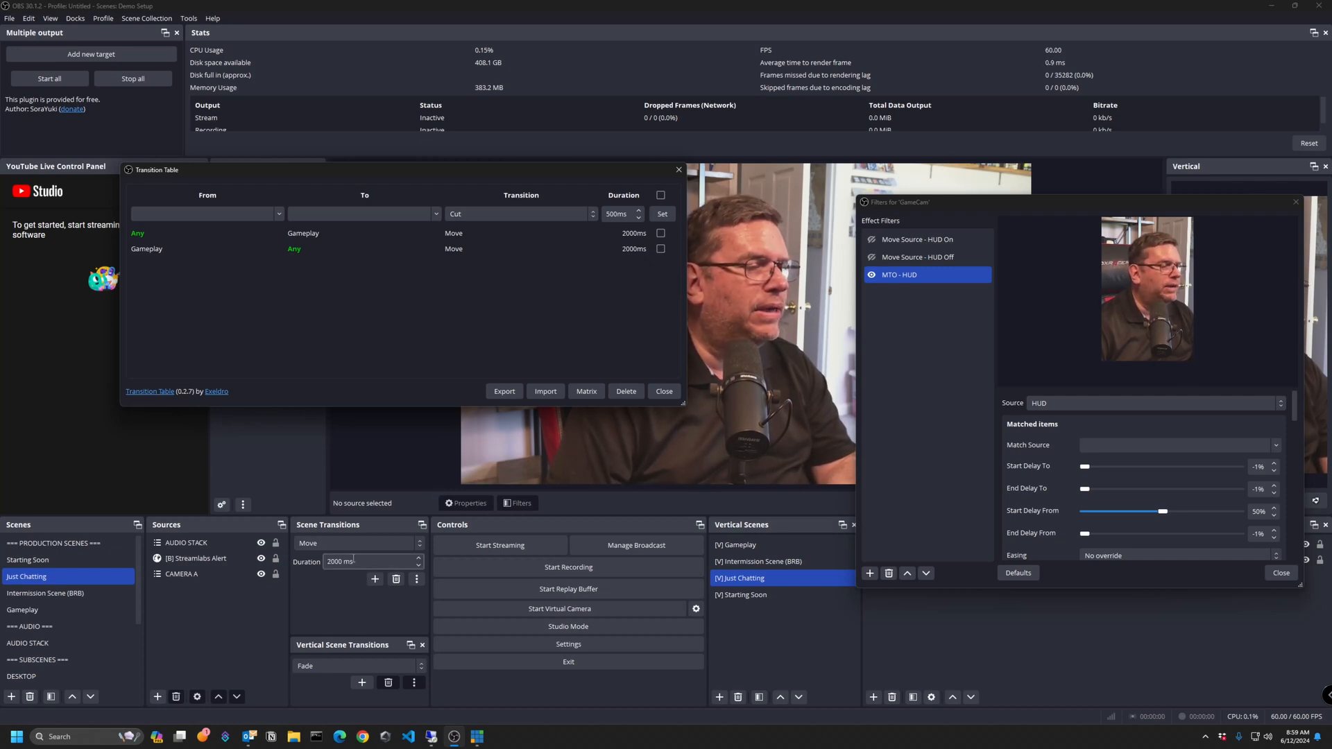
{"action": "left_click_drag", "start_coordinate": [368, 563], "coordinate": [294, 569]}
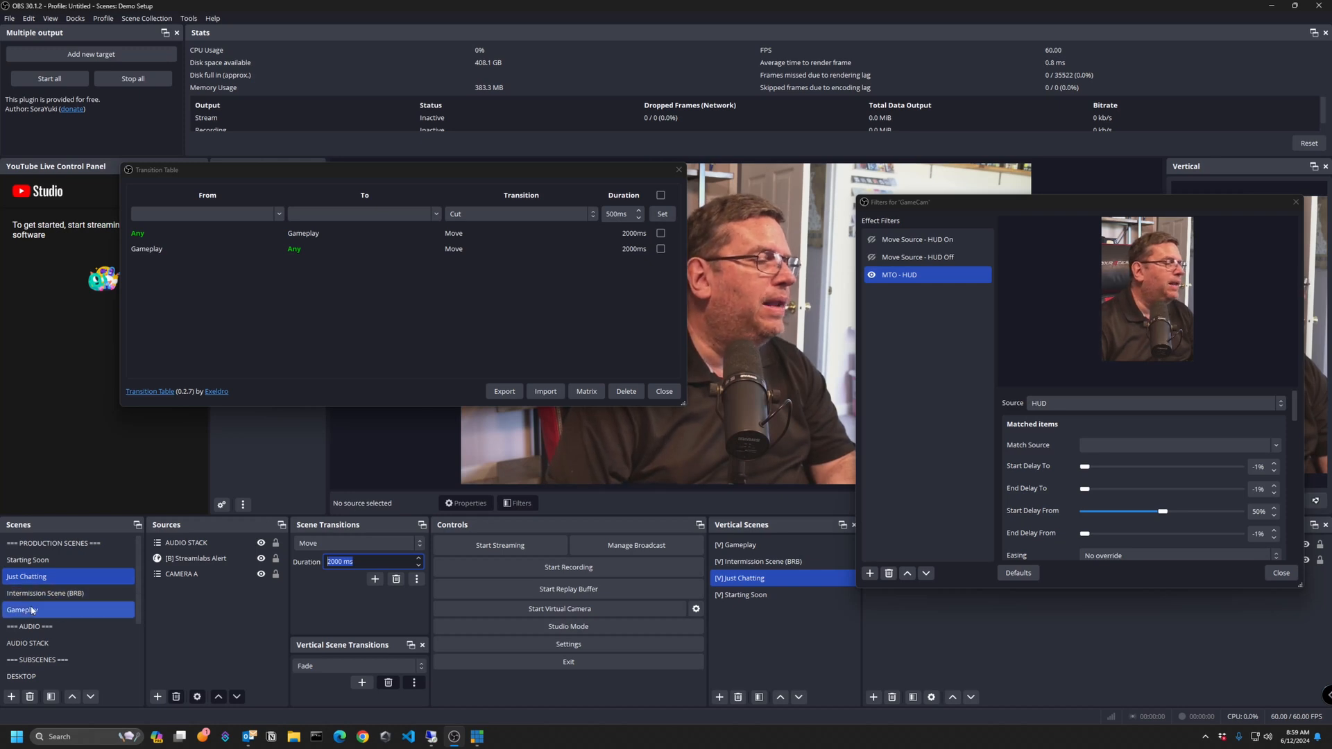
{"action": "scroll", "coordinate": [75, 649], "scroll_direction": "down", "scroll_amount": 2}
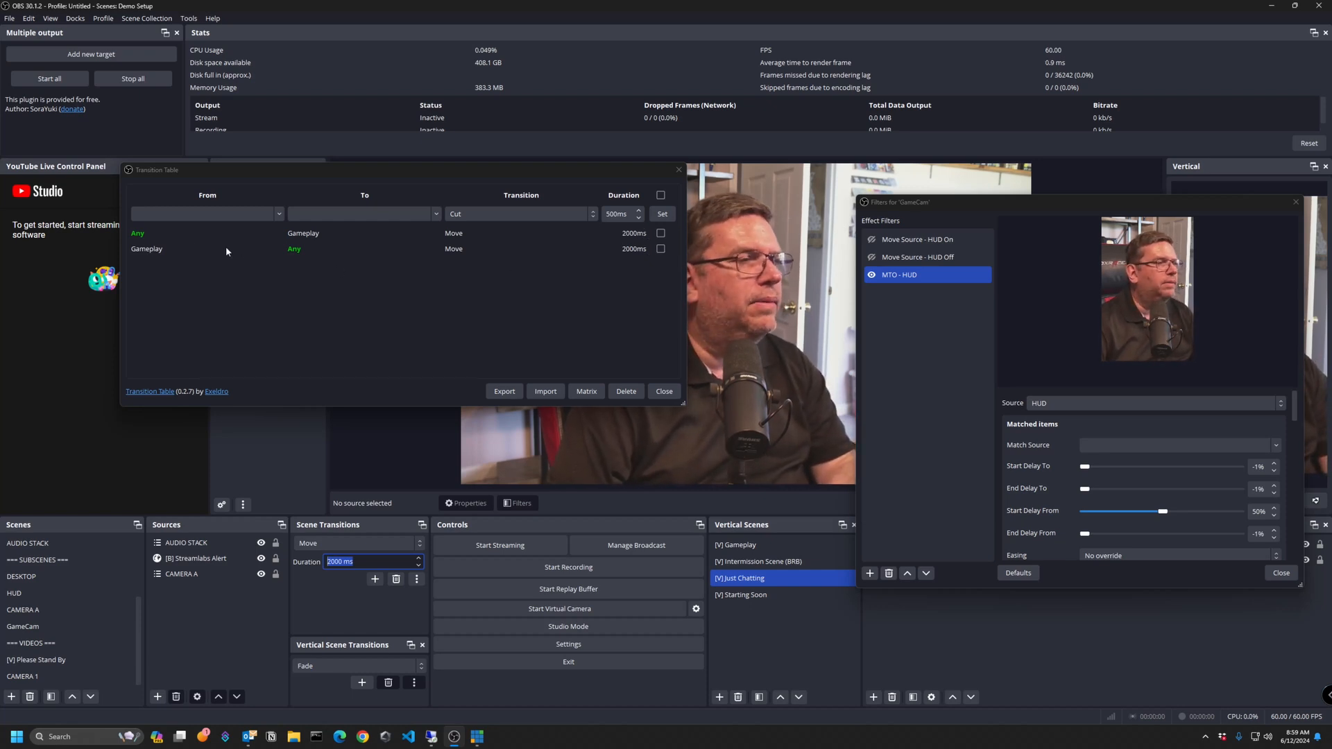
{"action": "left_click_drag", "start_coordinate": [193, 169], "coordinate": [250, 167]}
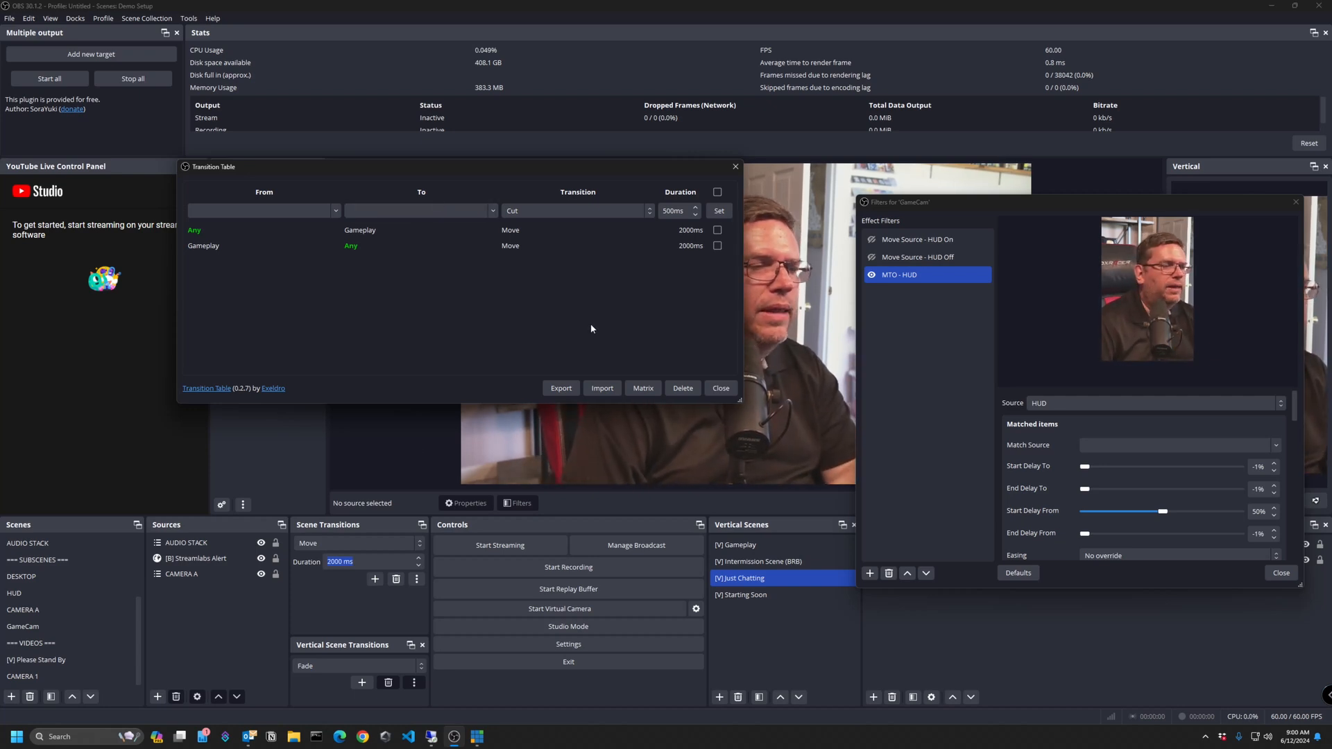
{"action": "left_click", "coordinate": [61, 594]}
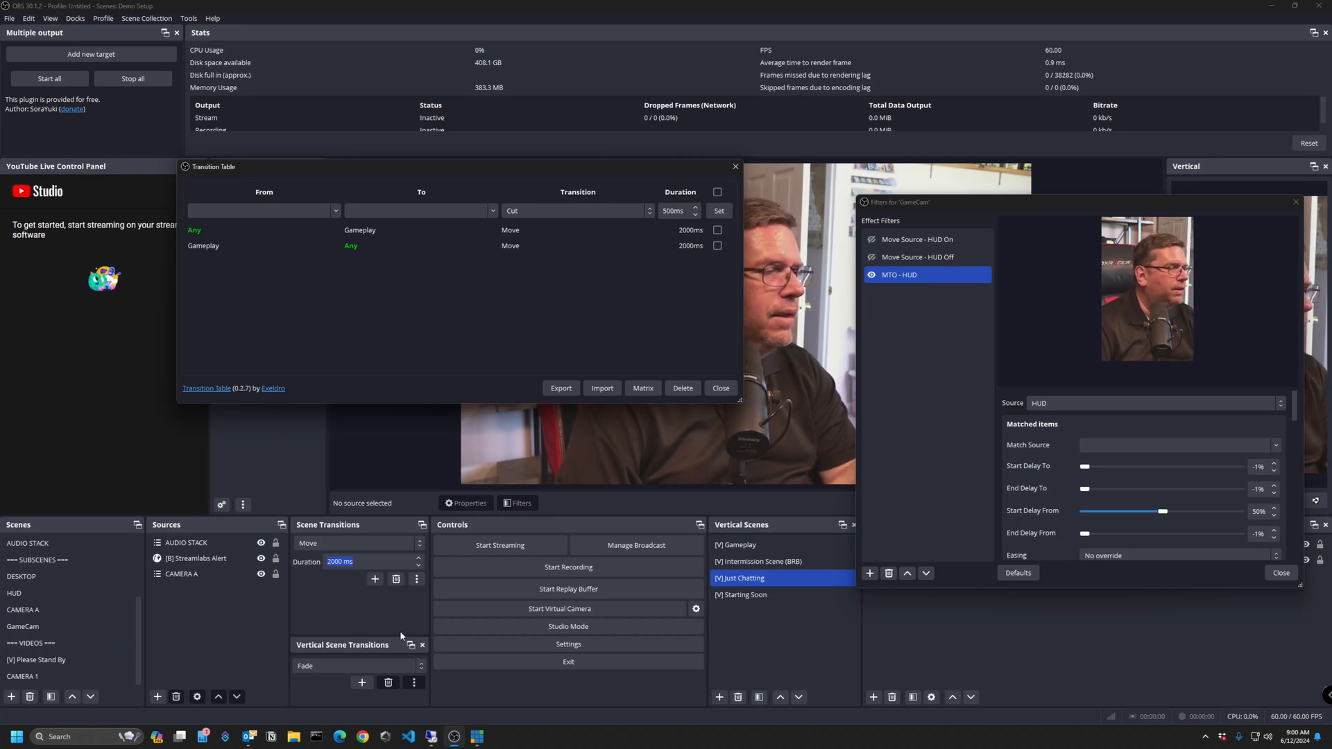
{"action": "left_click", "coordinate": [24, 628]}
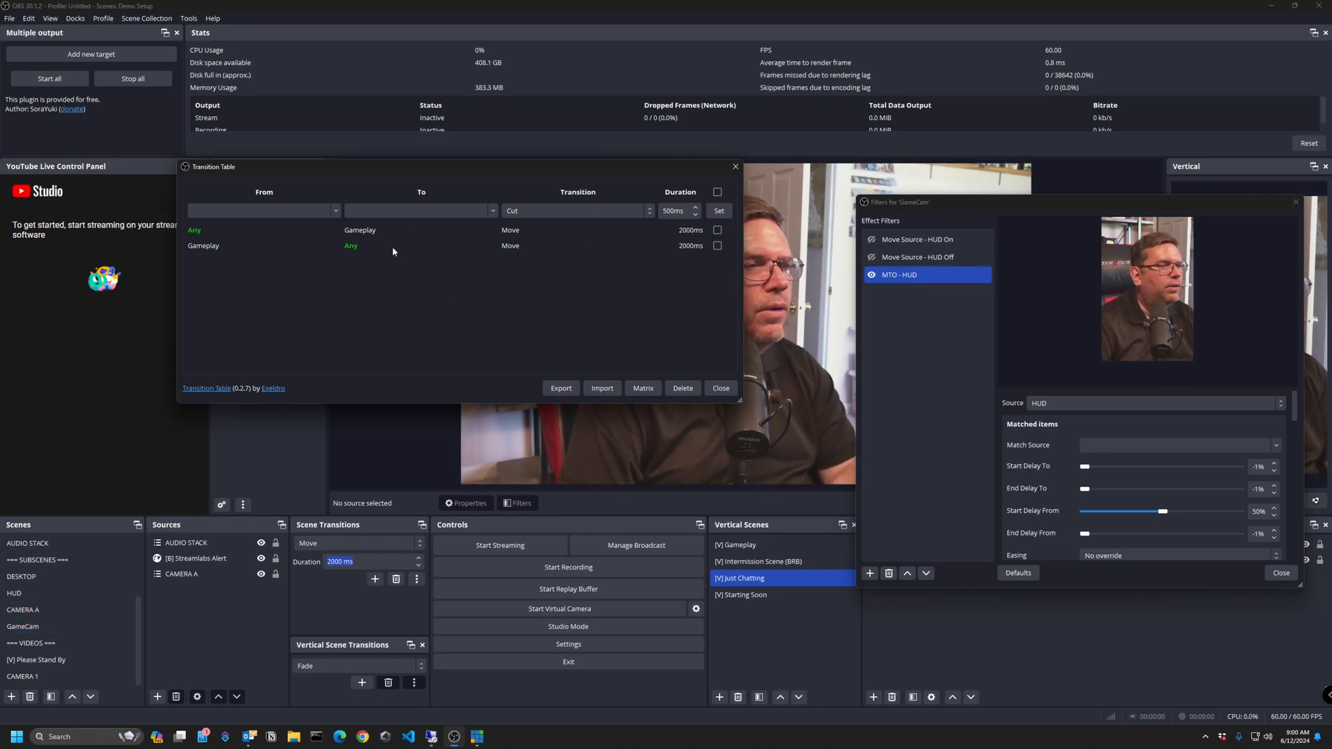
Step: Return from the transition table to the GameCam filters, placing their window over the preview
{"action": "left_click_drag", "start_coordinate": [975, 204], "coordinate": [800, 254]}
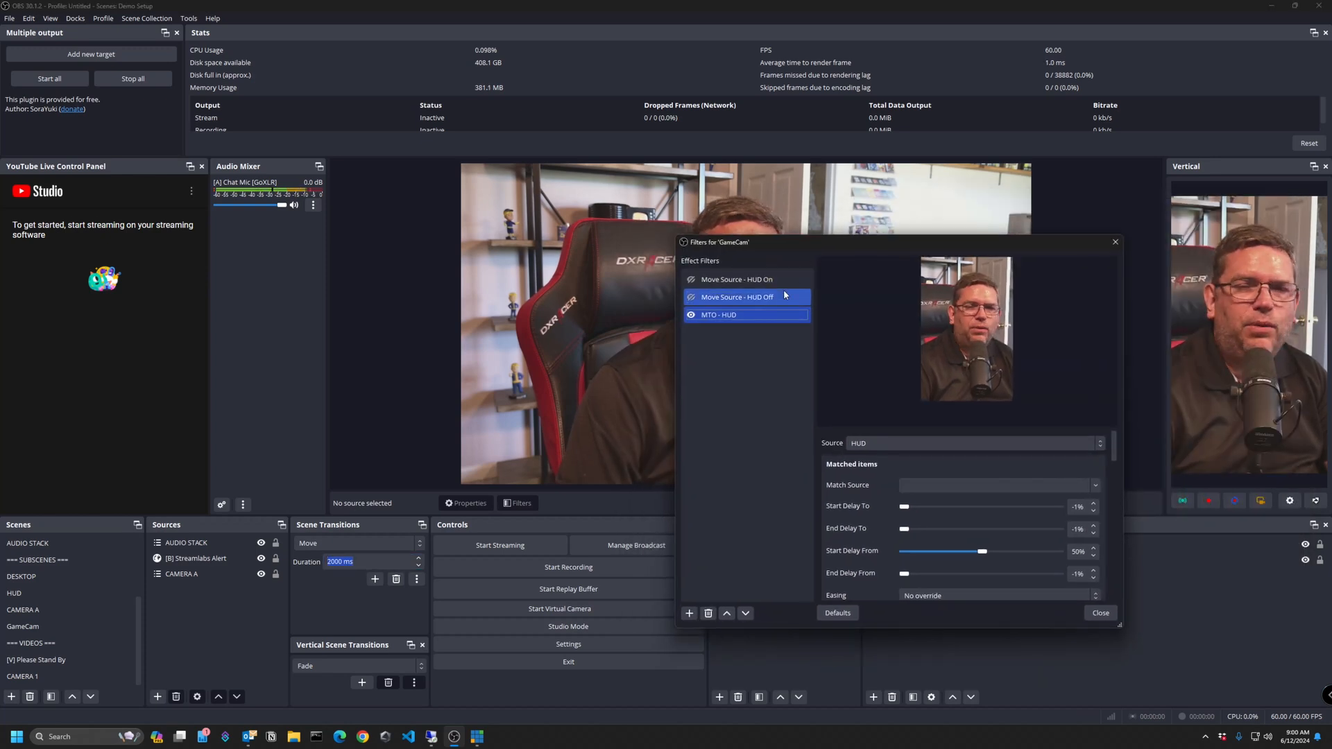